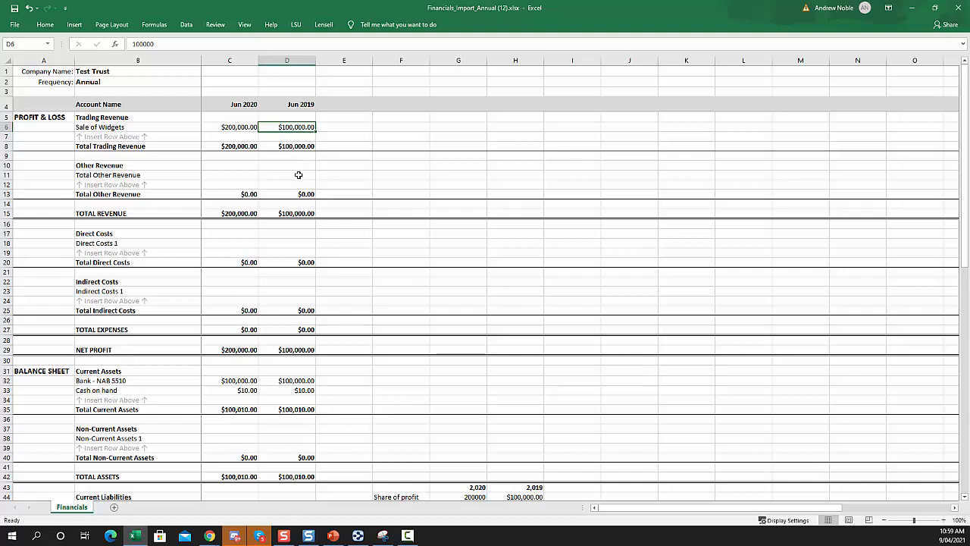
- Examine the Jun 2019 net profit, bank balance and cash on hand figures in the Financials sheet
{"action": "left_click", "coordinate": [285, 350]}
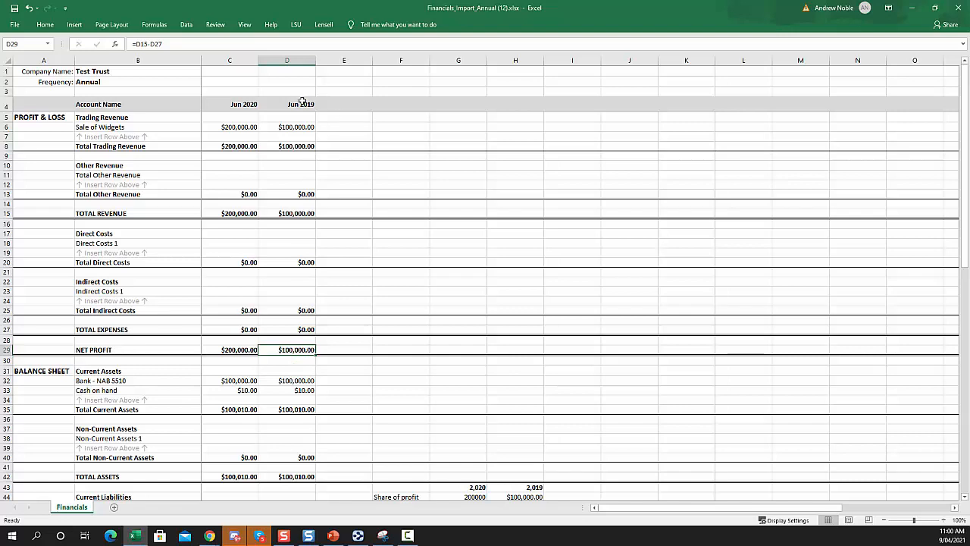
{"action": "left_click_drag", "start_coordinate": [300, 104], "coordinate": [288, 373]}
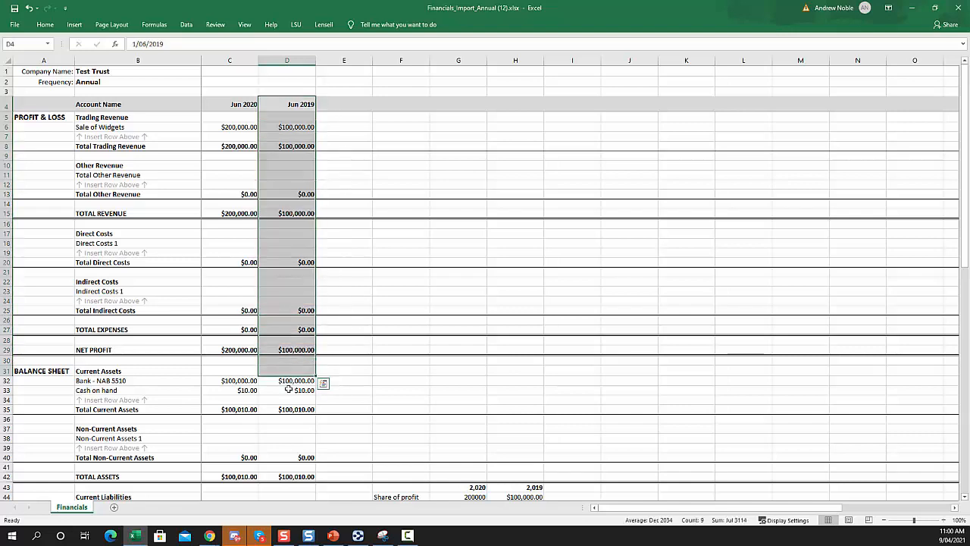
{"action": "left_click", "coordinate": [300, 419]}
{"action": "scroll", "coordinate": [296, 414], "scroll_direction": "down", "scroll_amount": 2}
{"action": "scroll", "coordinate": [287, 368], "scroll_direction": "down", "scroll_amount": 1}
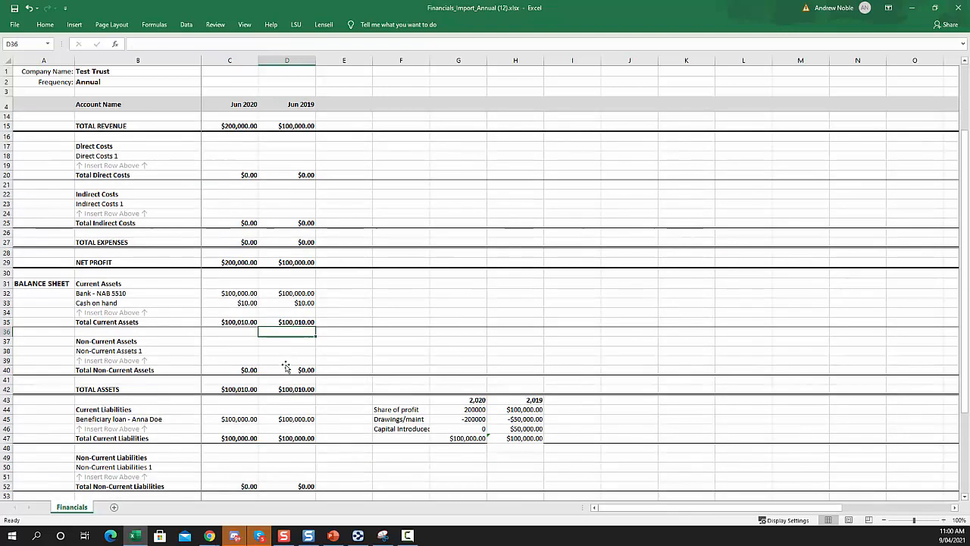
{"action": "left_click", "coordinate": [292, 295]}
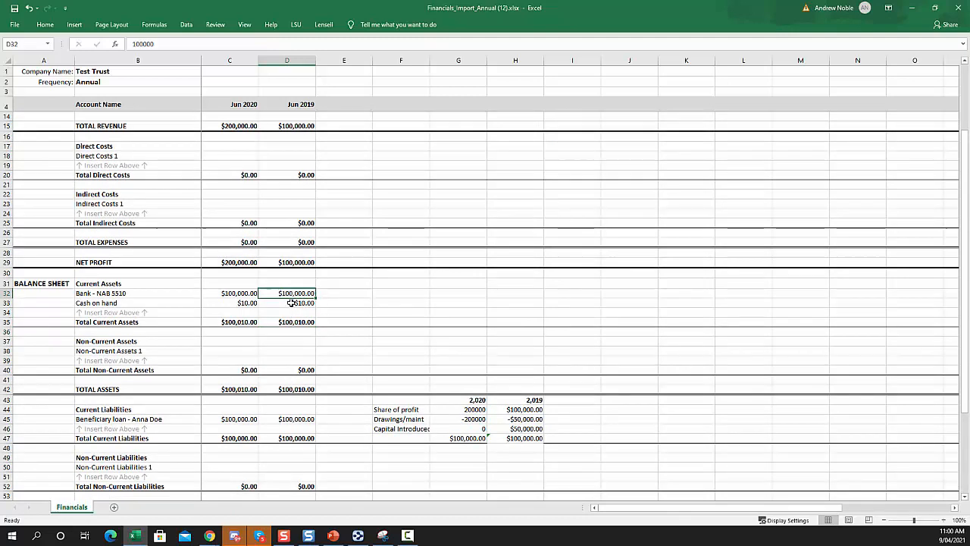
{"action": "left_click", "coordinate": [291, 302]}
{"action": "scroll", "coordinate": [288, 369], "scroll_direction": "down", "scroll_amount": 5}
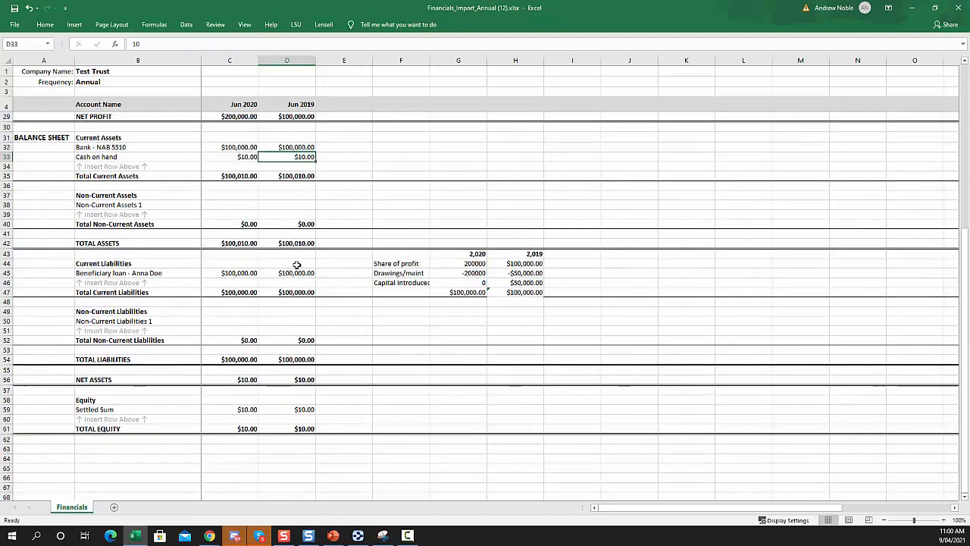
- Check the 2019 beneficiary loan against its share of profit, drawings and capital introduced breakdown, including the formula behind the breakdown's total
{"action": "left_click", "coordinate": [95, 272]}
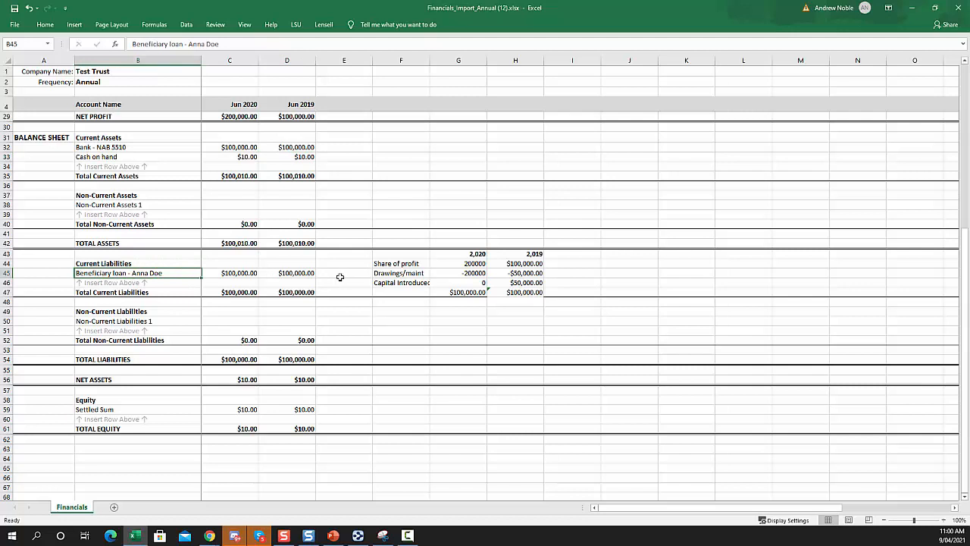
{"action": "left_click", "coordinate": [523, 262]}
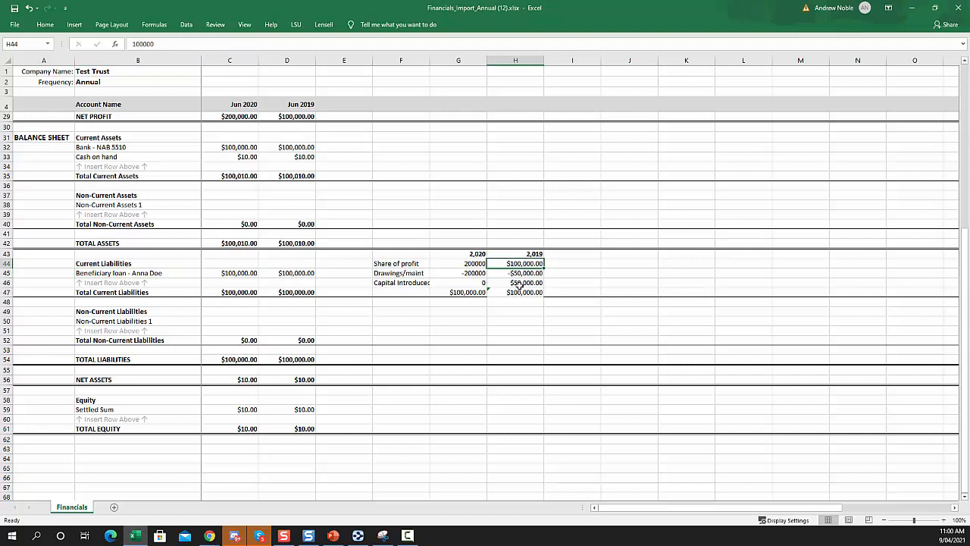
{"action": "left_click", "coordinate": [520, 283]}
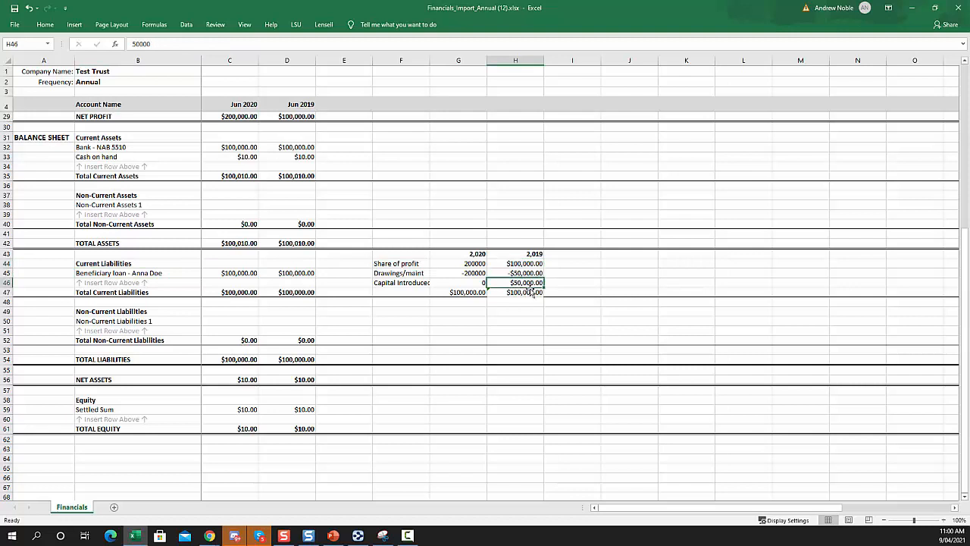
{"action": "left_click", "coordinate": [501, 273]}
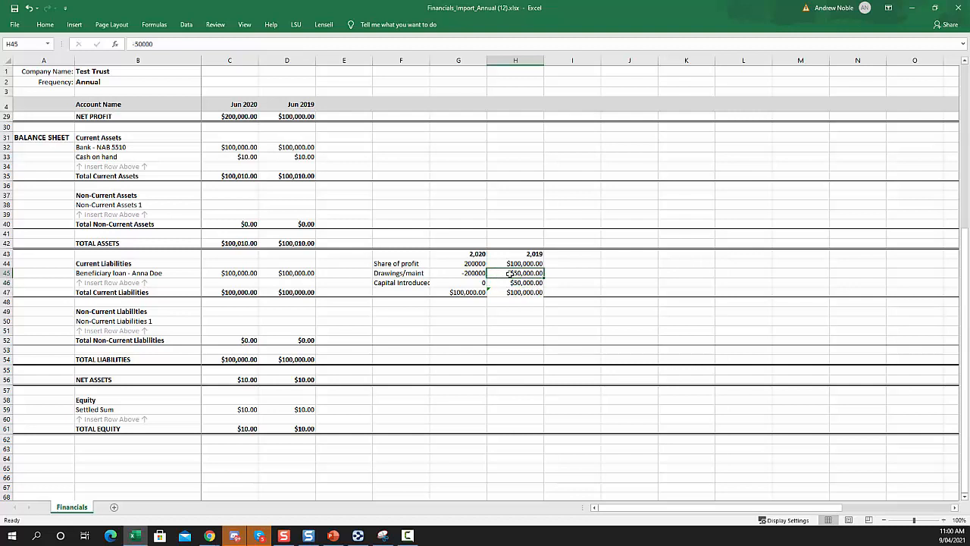
{"action": "left_click", "coordinate": [522, 263]}
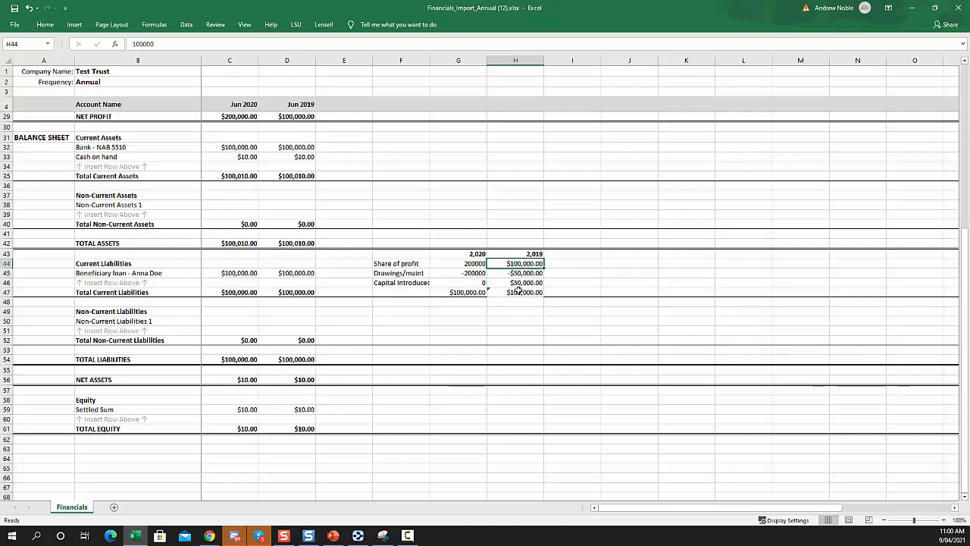
{"action": "left_click", "coordinate": [518, 292]}
{"action": "double_click", "coordinate": [520, 293]}
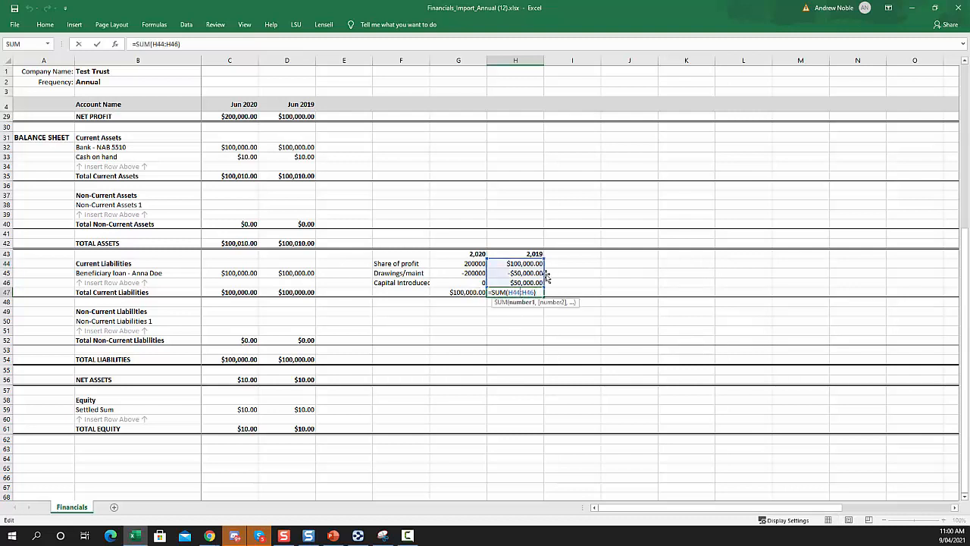
{"action": "key", "text": "Escape"}
{"action": "left_click", "coordinate": [285, 291]}
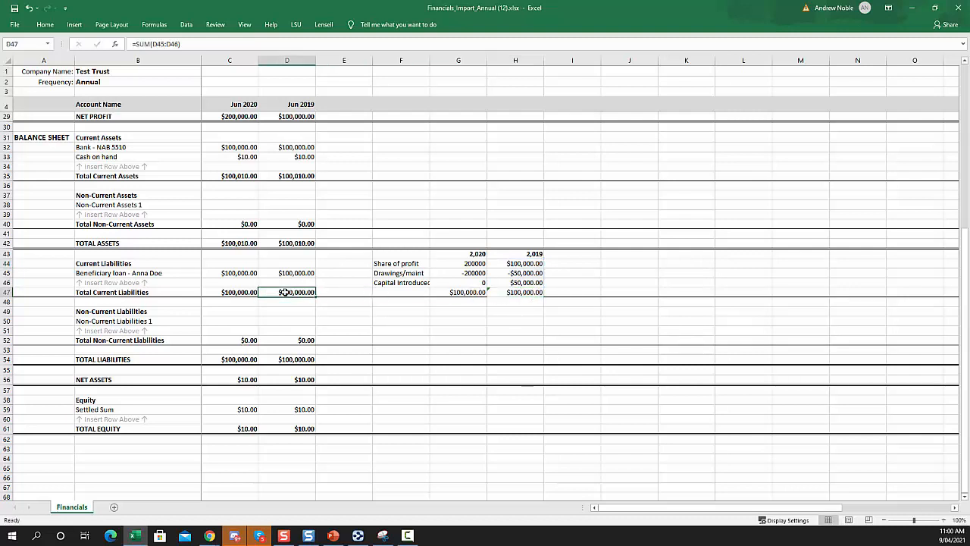
{"action": "left_click", "coordinate": [291, 273]}
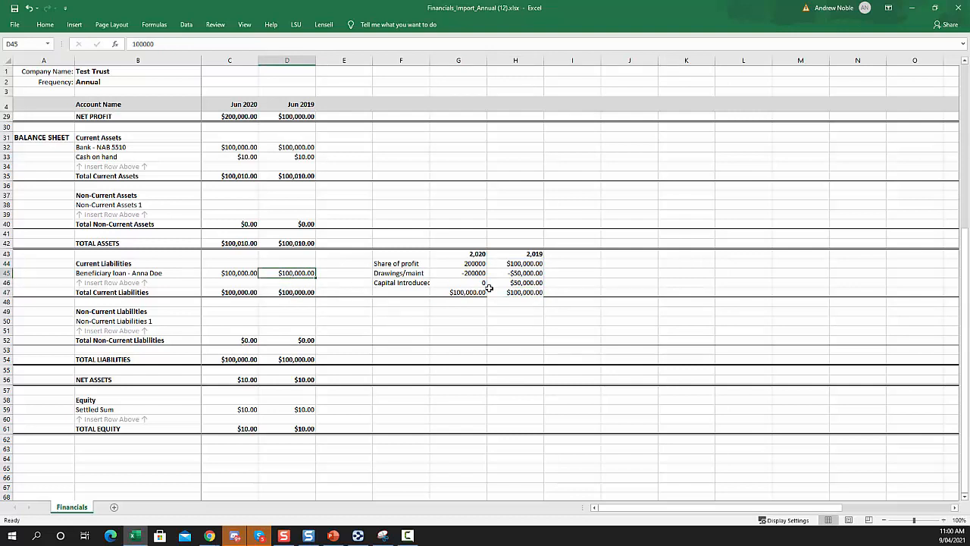
{"action": "left_click", "coordinate": [520, 293]}
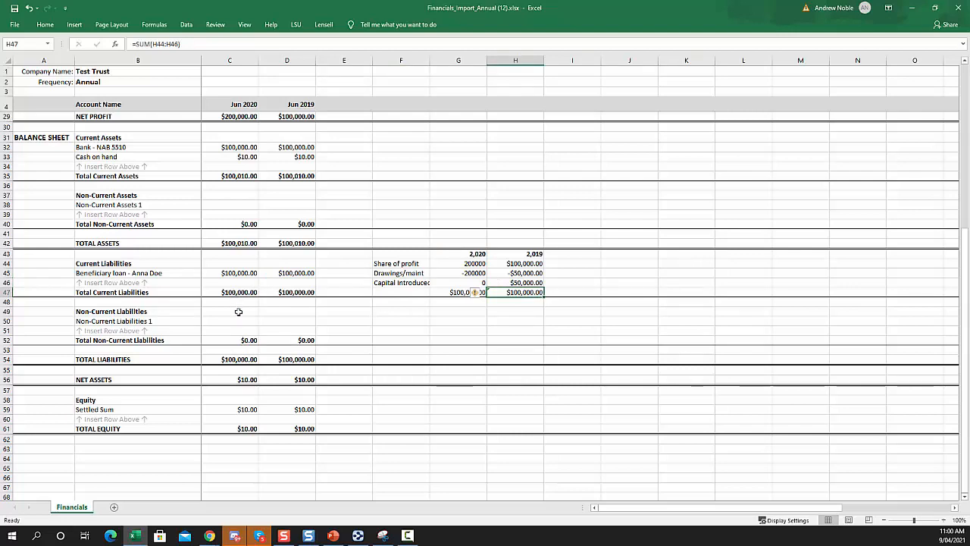
- Check the 2020 net profit and beneficiary loan against the 2020 share of profit, drawings, capital introduced and closing balance figures
{"action": "scroll", "coordinate": [243, 295], "scroll_direction": "up", "scroll_amount": 3}
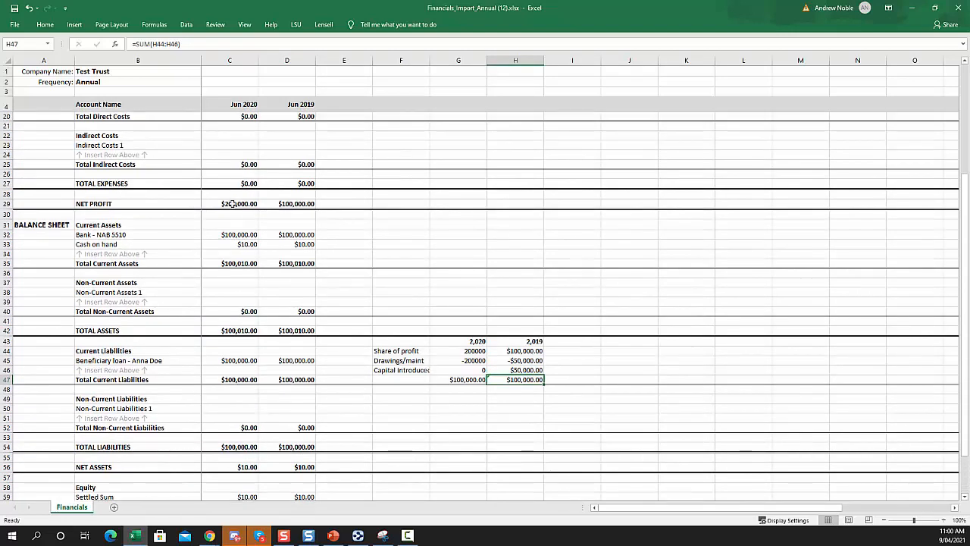
{"action": "left_click", "coordinate": [232, 204]}
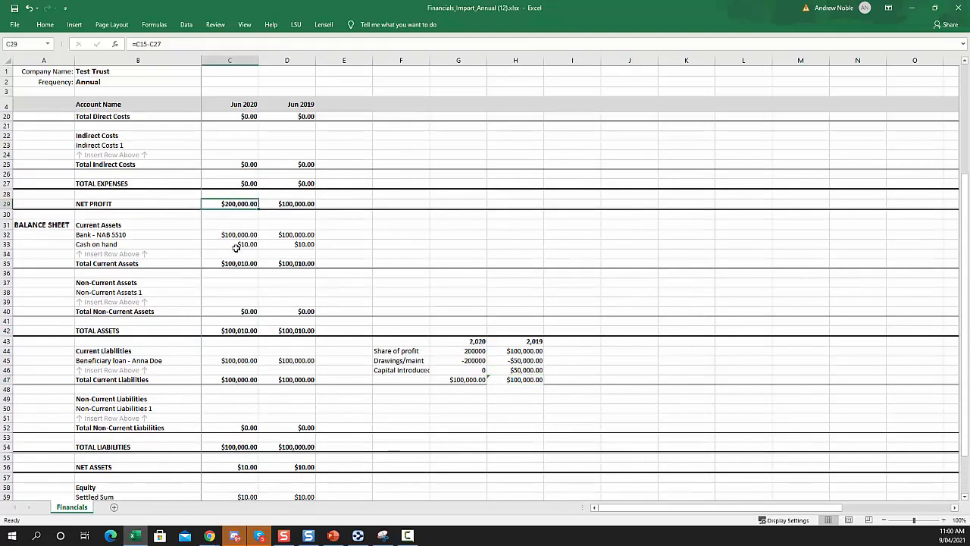
{"action": "left_click", "coordinate": [459, 351]}
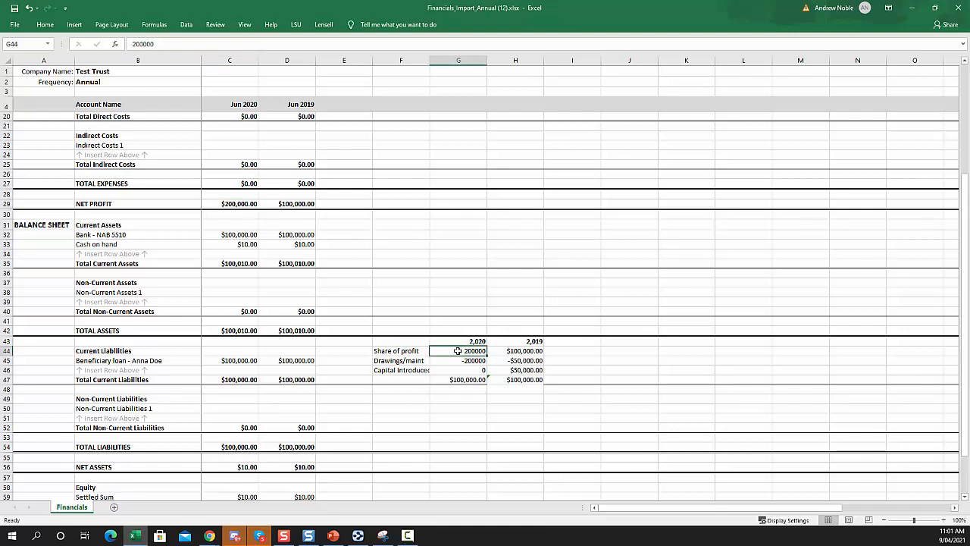
{"action": "left_click", "coordinate": [451, 361]}
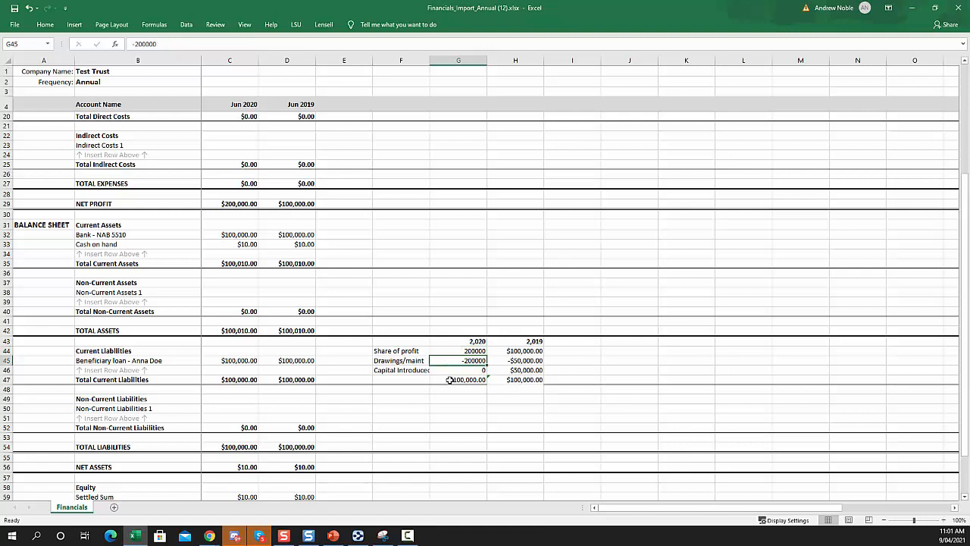
{"action": "left_click", "coordinate": [412, 371]}
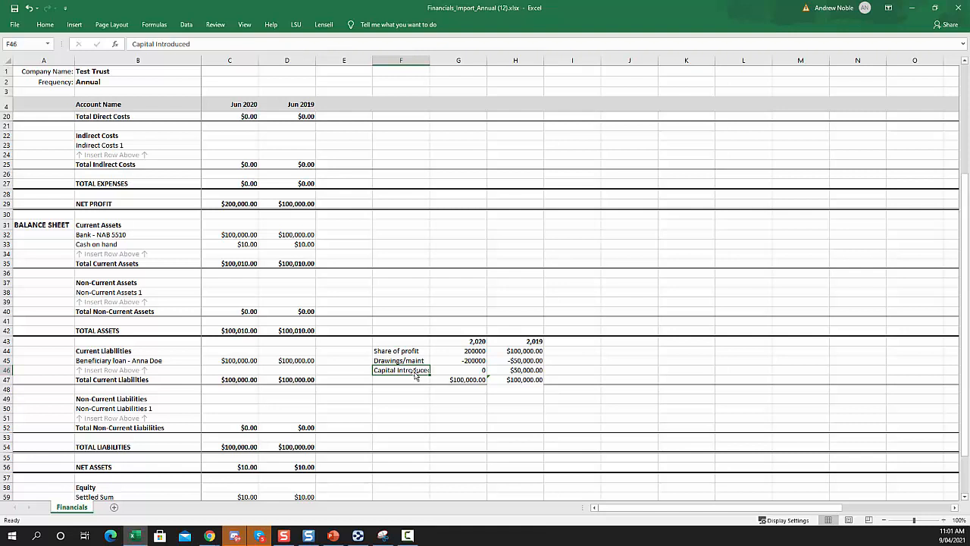
{"action": "left_click", "coordinate": [474, 379]}
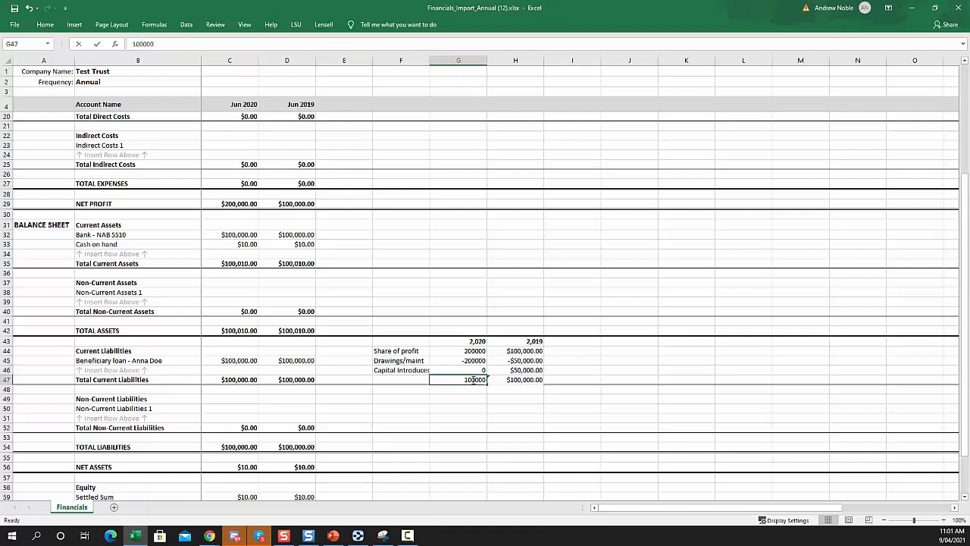
{"action": "key", "text": "Escape"}
{"action": "left_click", "coordinate": [520, 379]}
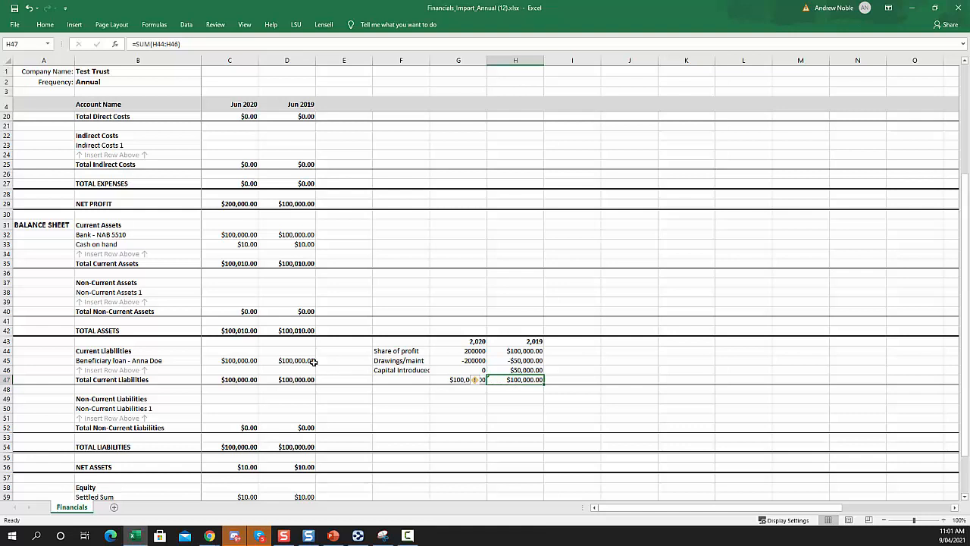
{"action": "left_click", "coordinate": [475, 352]}
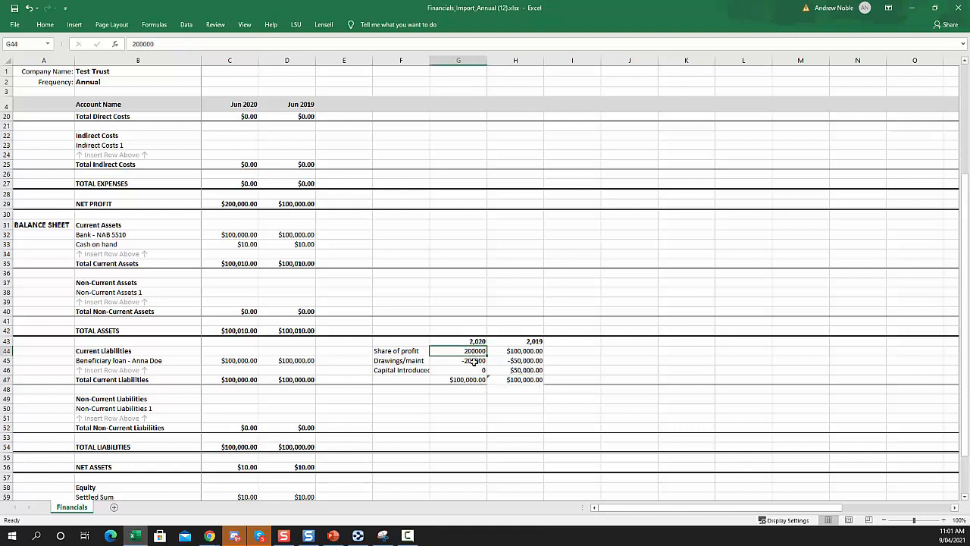
{"action": "left_click", "coordinate": [475, 361]}
{"action": "left_click", "coordinate": [472, 382]}
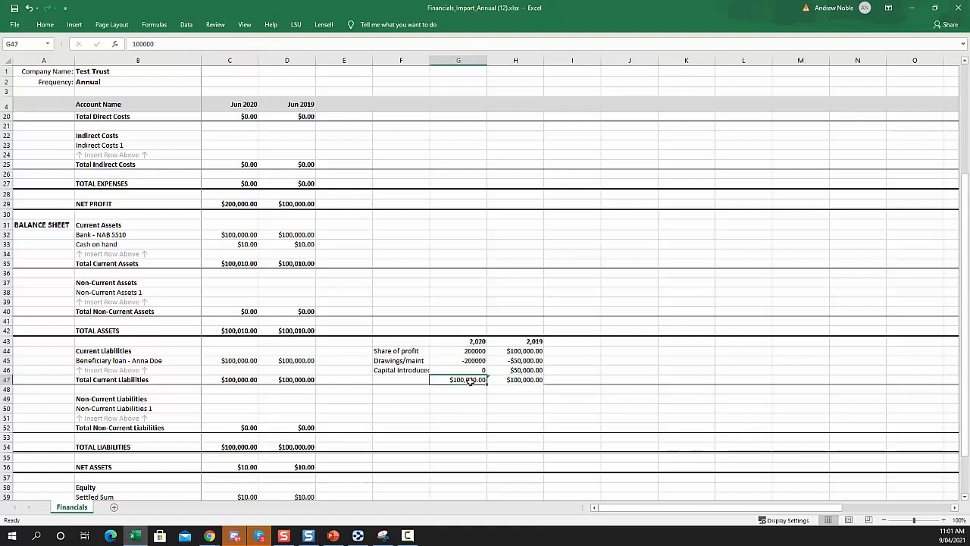
{"action": "left_click", "coordinate": [231, 362]}
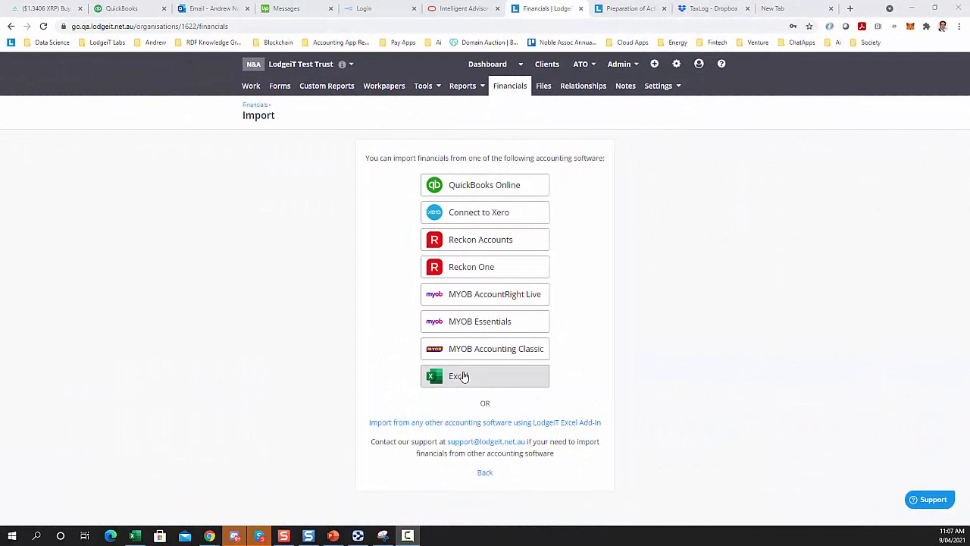
- In LodgeiT, import the trust's financials from the Excel file Financials_Import_Annual (12).xlsx in the Downloads folder
{"action": "left_click", "coordinate": [458, 375]}
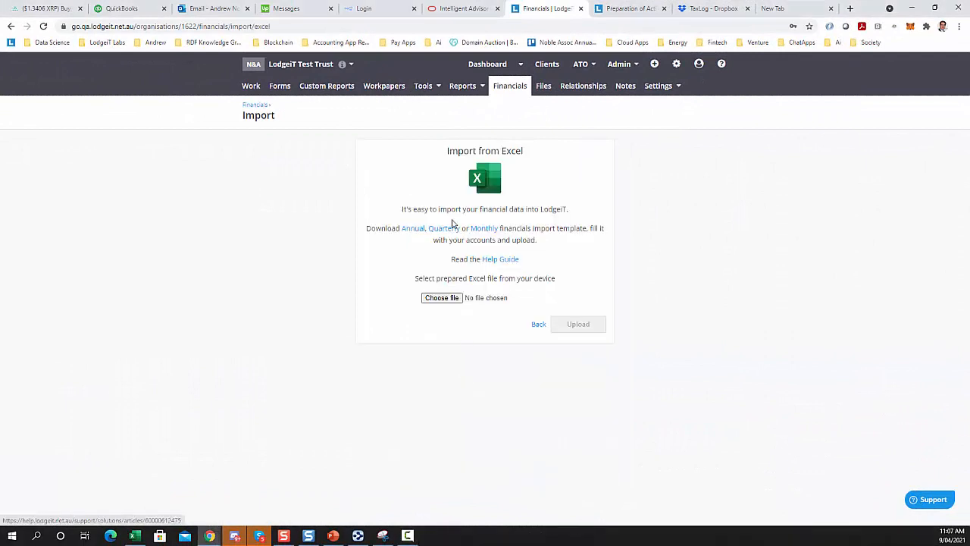
{"action": "left_click", "coordinate": [438, 298]}
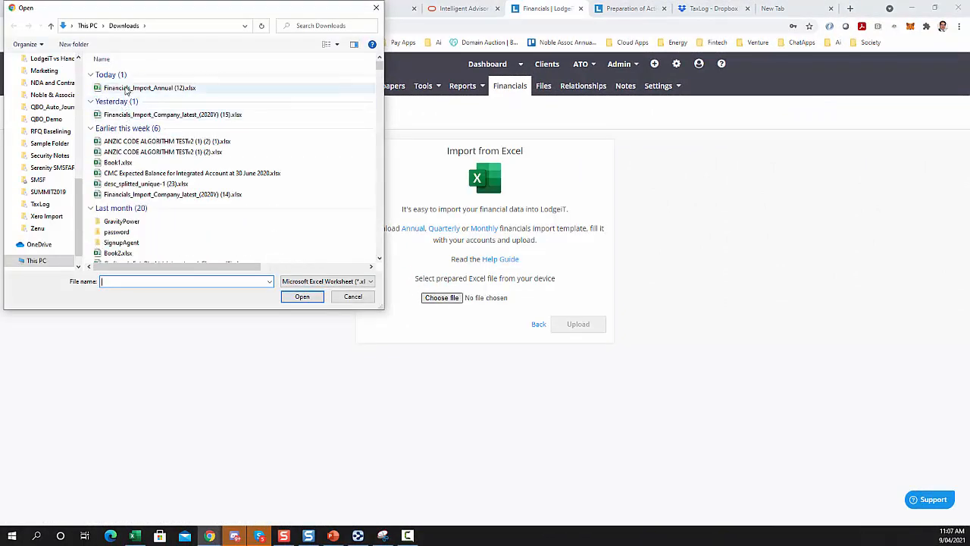
{"action": "left_click", "coordinate": [127, 90]}
{"action": "left_click", "coordinate": [303, 297]}
{"action": "left_click", "coordinate": [570, 324]}
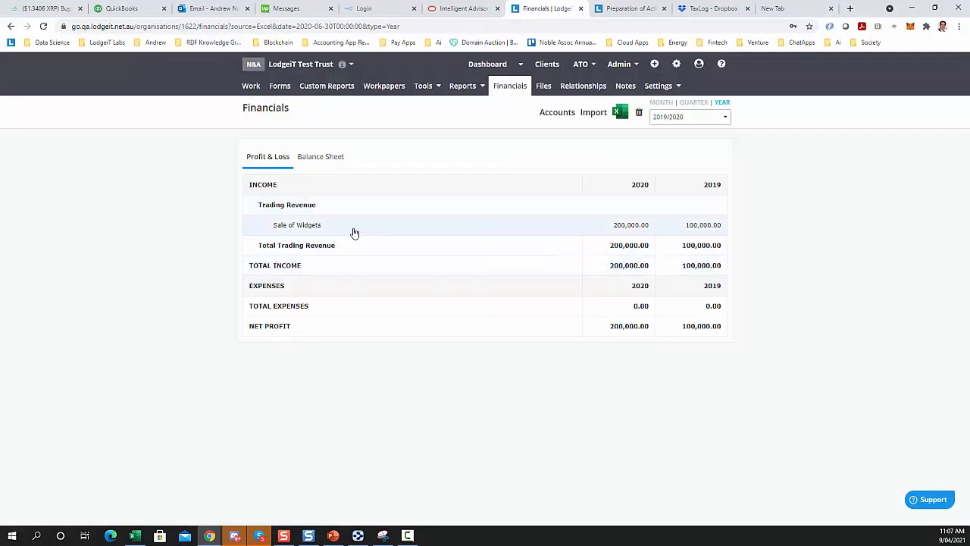
- Review the imported balance sheet and the account classifications for assets, liabilities, equity, revenue and expenses
{"action": "left_click", "coordinate": [320, 158]}
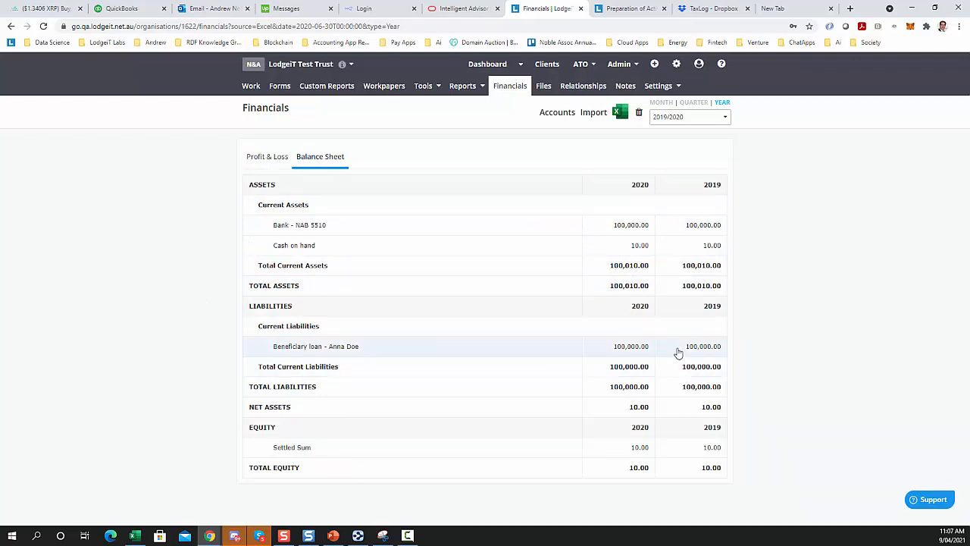
{"action": "left_click", "coordinate": [545, 114]}
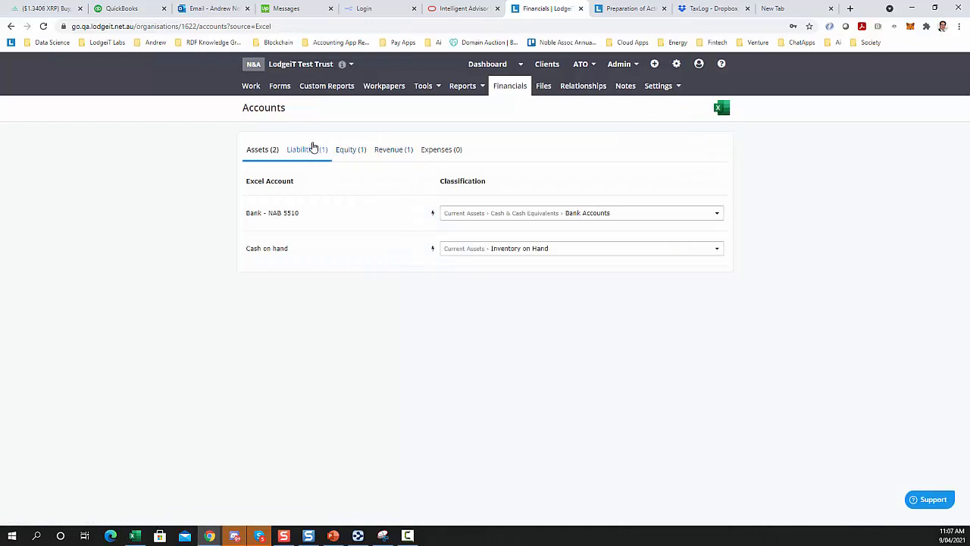
{"action": "left_click", "coordinate": [310, 148]}
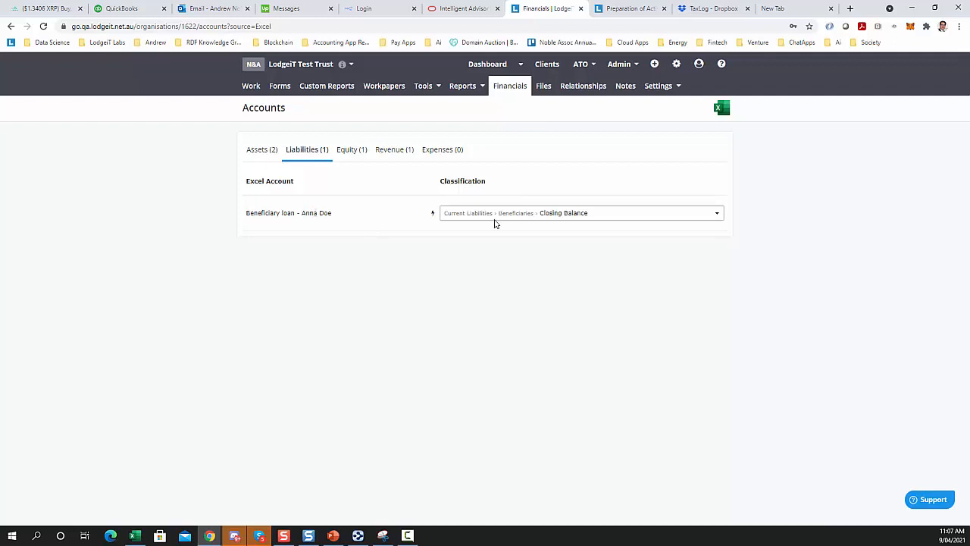
{"action": "left_click", "coordinate": [362, 153]}
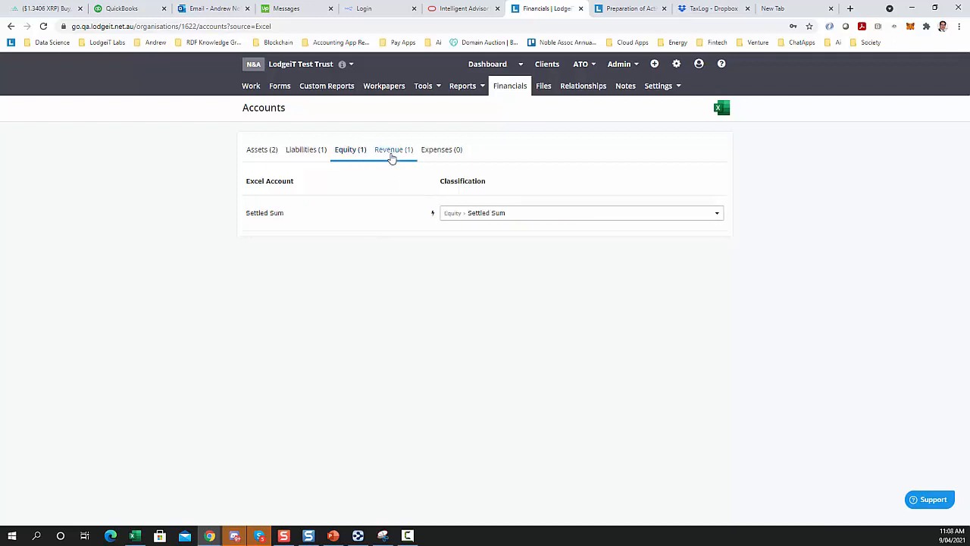
{"action": "left_click", "coordinate": [391, 154]}
{"action": "left_click", "coordinate": [351, 151]}
{"action": "left_click", "coordinate": [394, 161]}
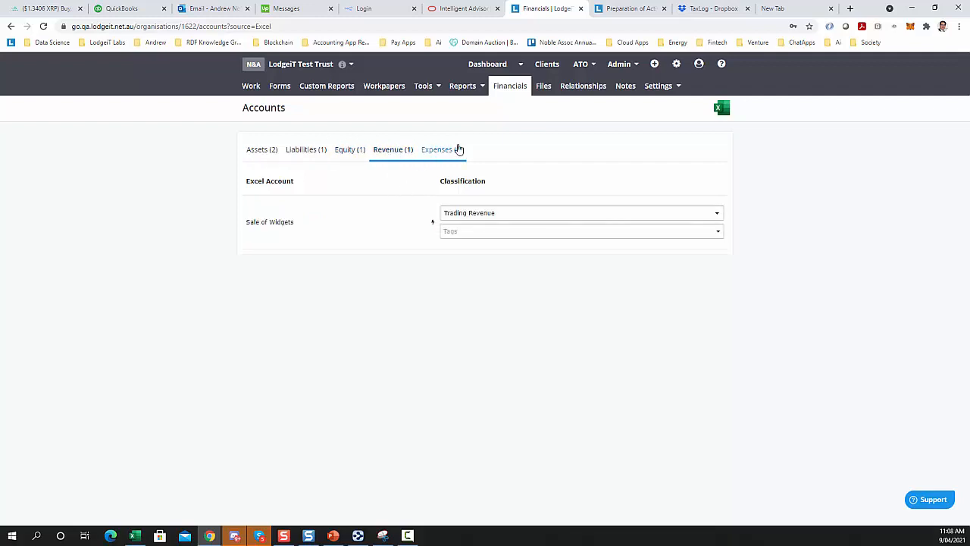
{"action": "left_click", "coordinate": [459, 150]}
- Reclassify the Cash on hand asset account as Petty Cash under Current Assets, Cash & Cash Equivalents
{"action": "left_click", "coordinate": [260, 154]}
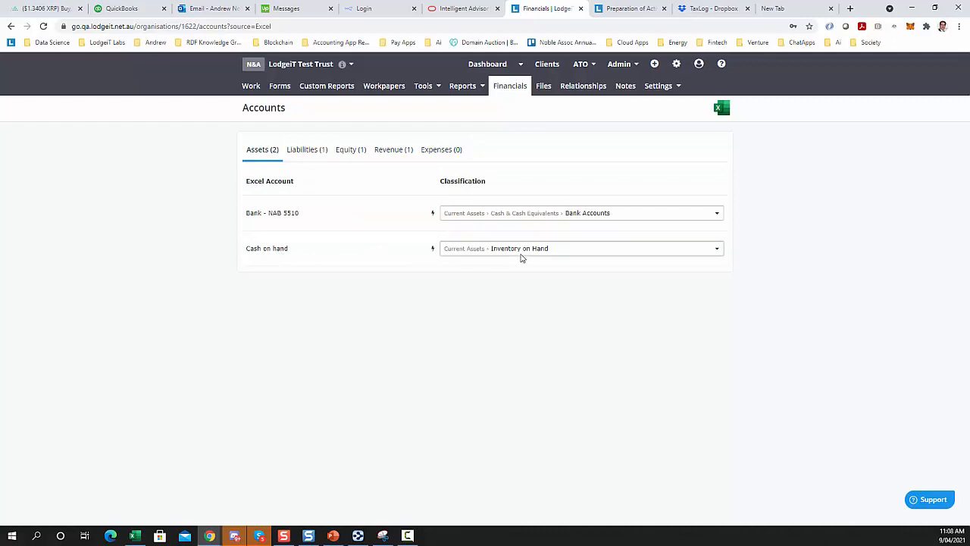
{"action": "left_click", "coordinate": [520, 253]}
{"action": "type", "text": "cas"}
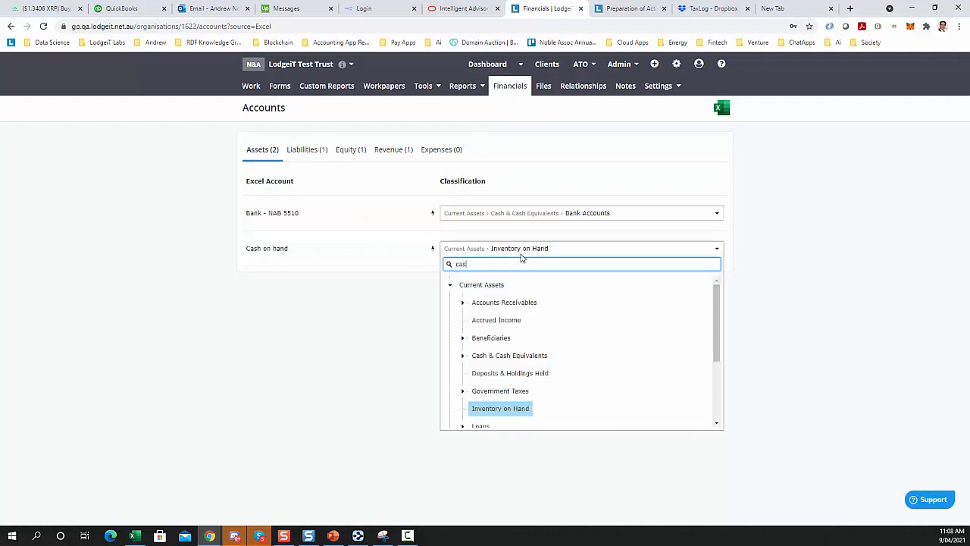
{"action": "type", "text": "h"}
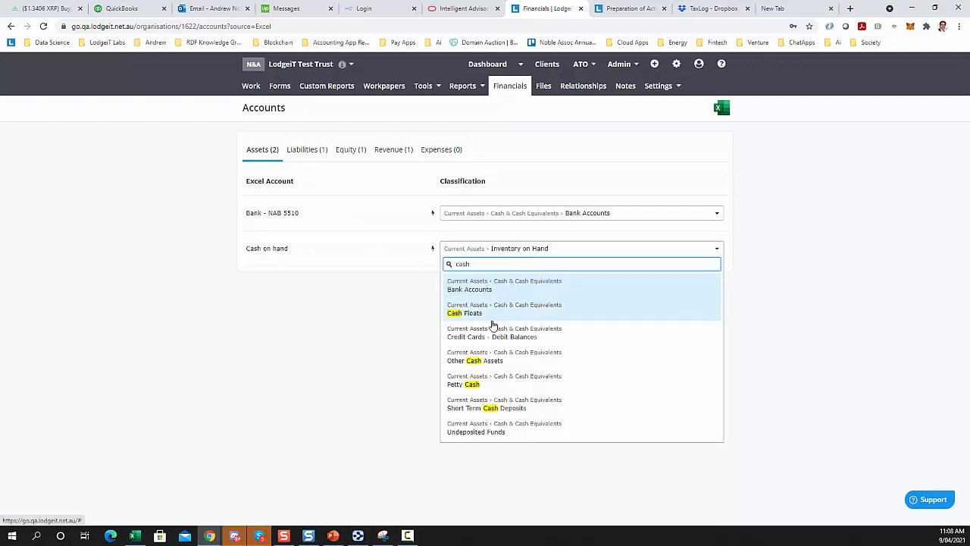
{"action": "left_click", "coordinate": [506, 385]}
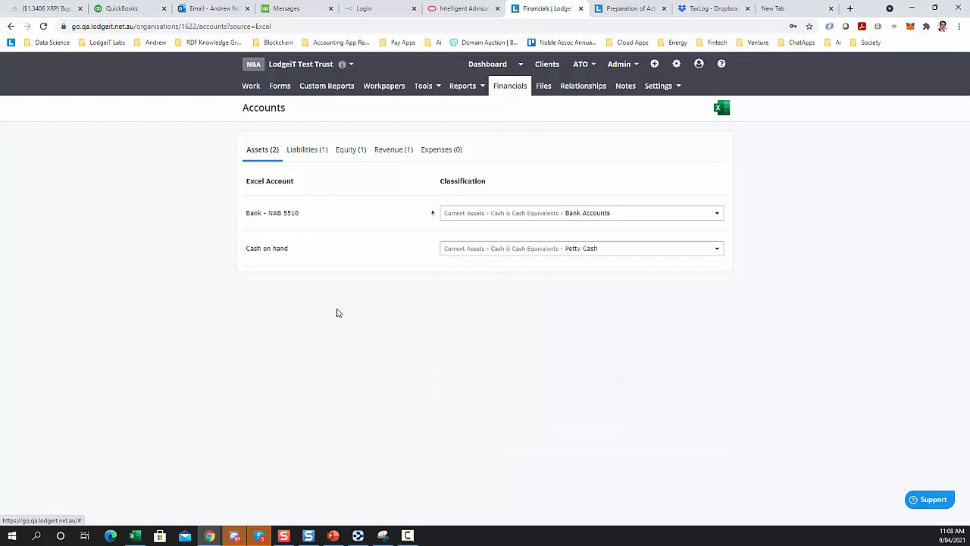
- Add a relationship to the trust linking the individual client from the beneficiary loan account as Beneficiary, and save it
{"action": "left_click", "coordinate": [479, 87]}
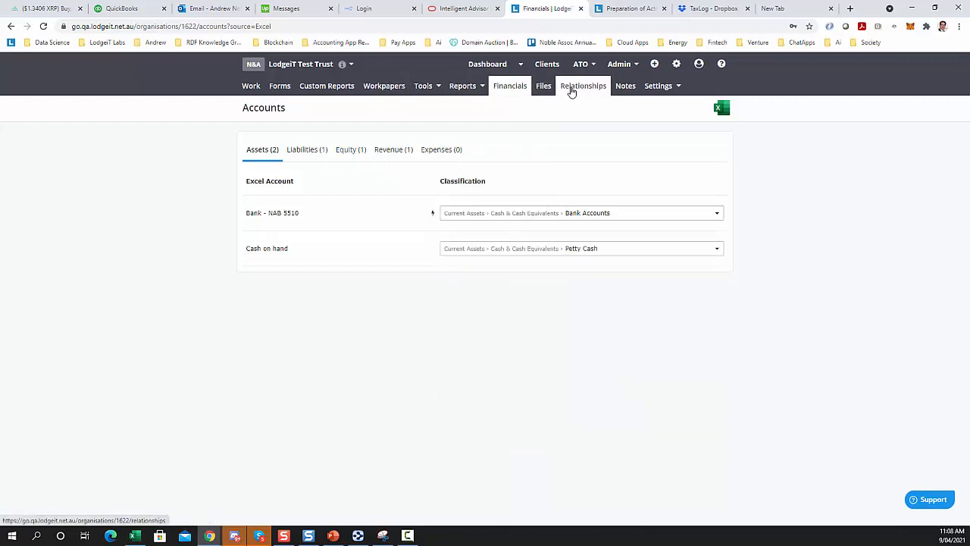
{"action": "left_click", "coordinate": [572, 89]}
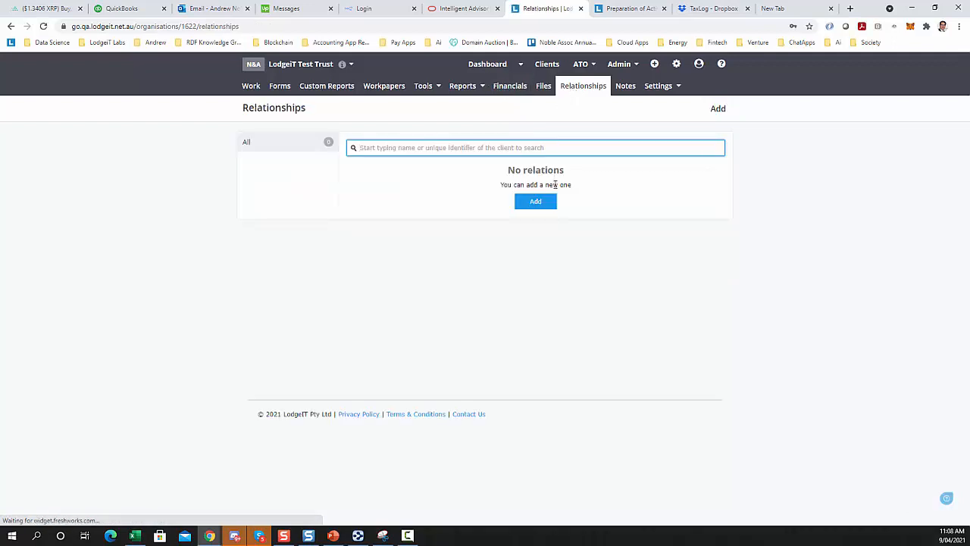
{"action": "left_click", "coordinate": [536, 202]}
{"action": "left_click", "coordinate": [394, 176]}
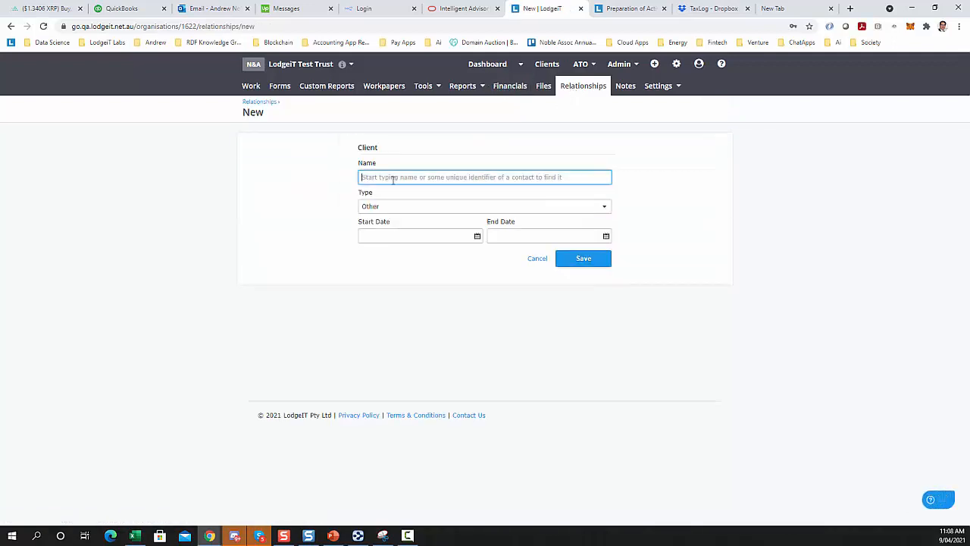
{"action": "type", "text": "anna do"}
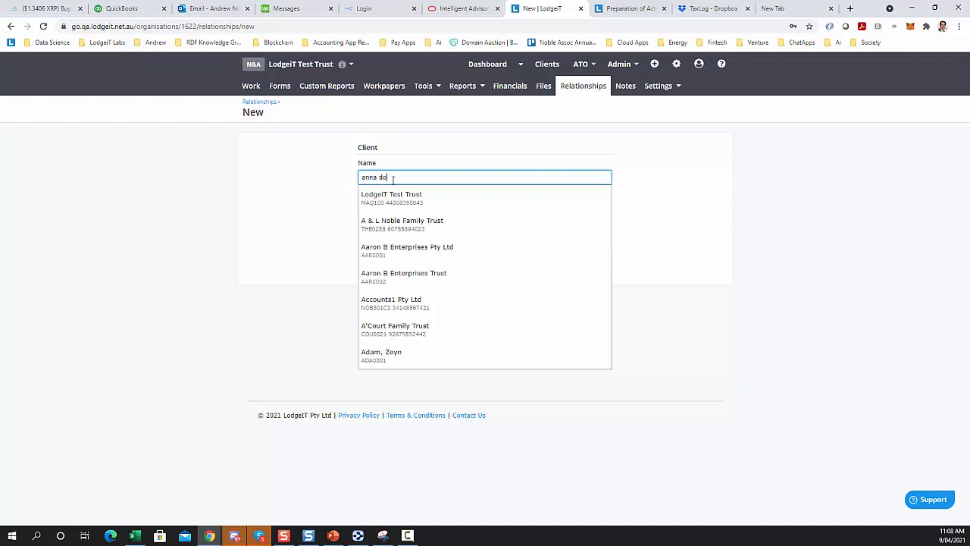
{"action": "left_click", "coordinate": [397, 202]}
{"action": "left_click", "coordinate": [400, 205]}
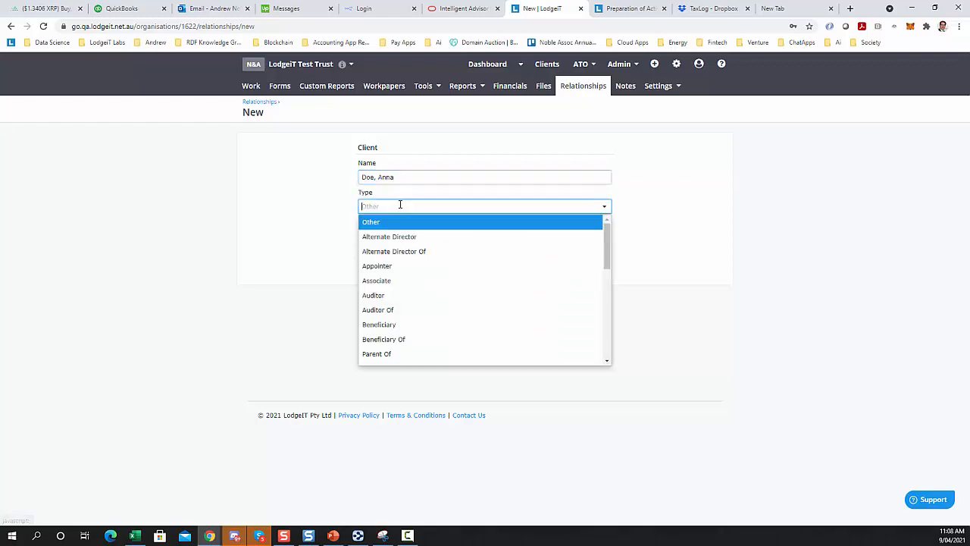
{"action": "type", "text": "bene"}
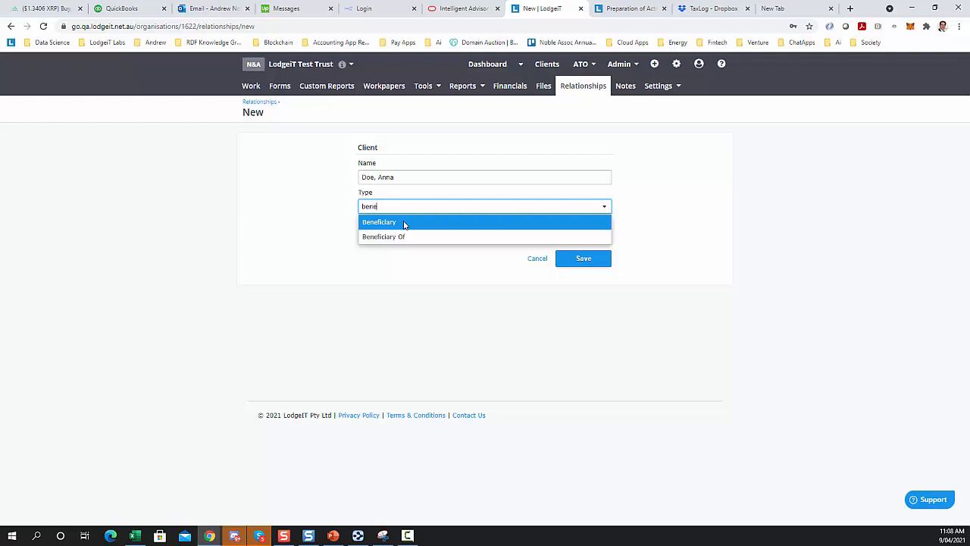
{"action": "left_click", "coordinate": [404, 222]}
{"action": "left_click", "coordinate": [580, 258]}
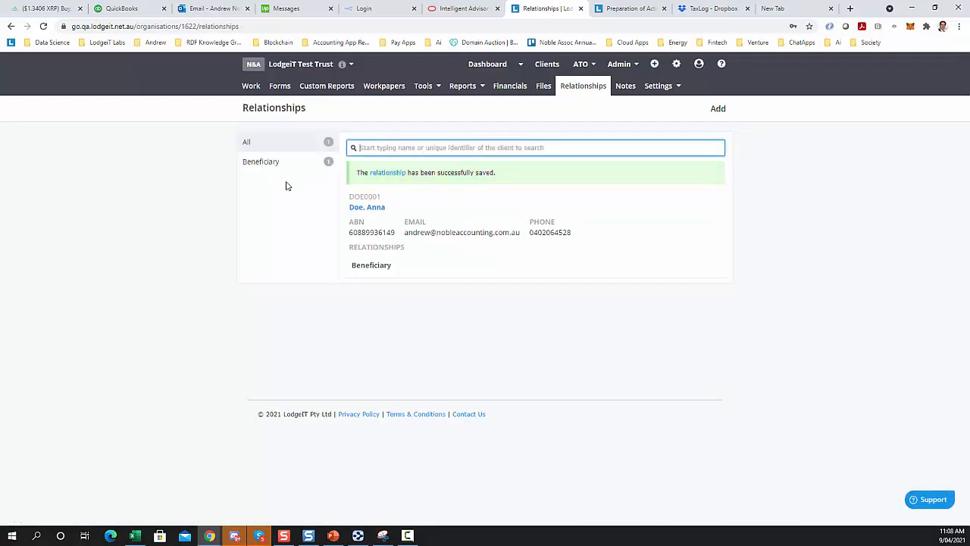
- Open the beneficiary's client record and look through the full list of their relationships
{"action": "left_click", "coordinate": [367, 207]}
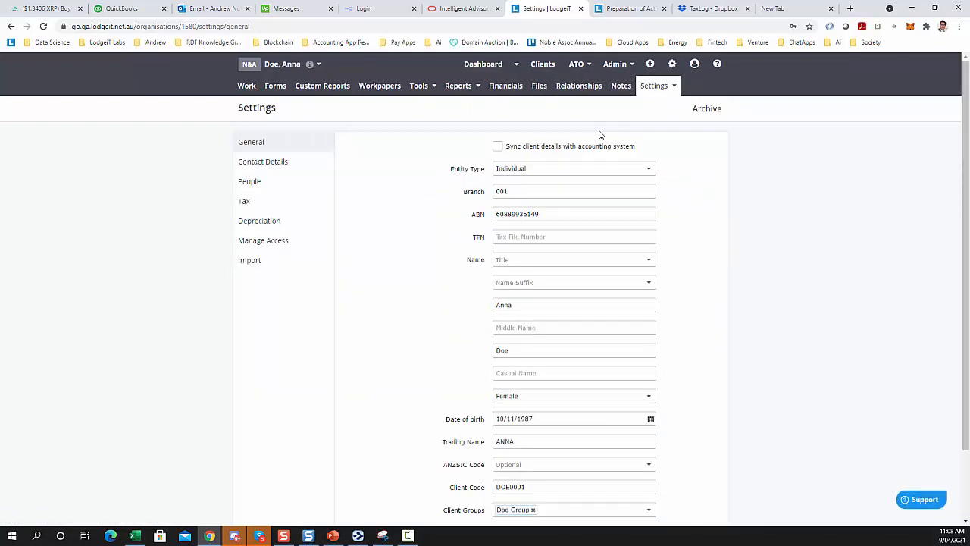
{"action": "left_click", "coordinate": [570, 88]}
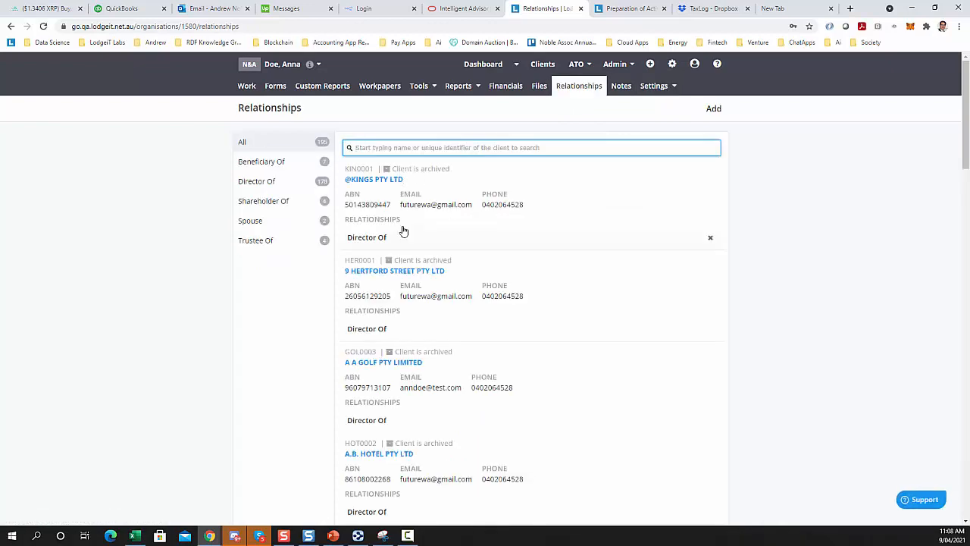
{"action": "scroll", "coordinate": [343, 386], "scroll_direction": "down", "scroll_amount": 3}
{"action": "scroll", "coordinate": [345, 388], "scroll_direction": "down", "scroll_amount": 10}
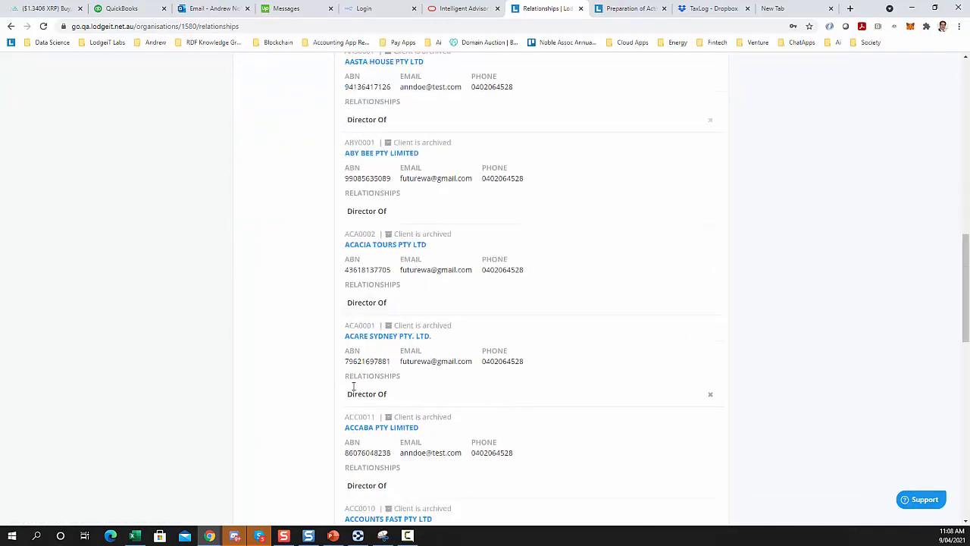
{"action": "scroll", "coordinate": [351, 394], "scroll_direction": "down", "scroll_amount": 10}
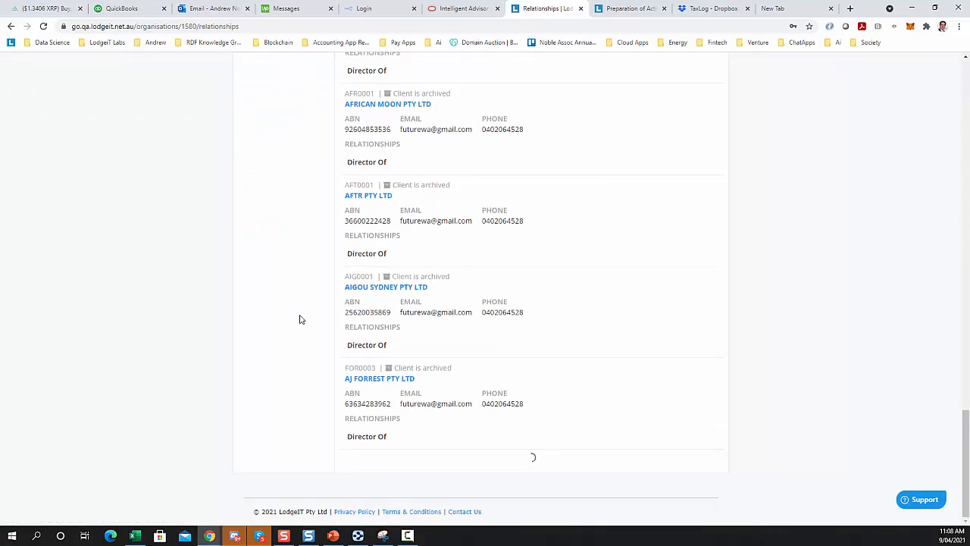
{"action": "scroll", "coordinate": [297, 325], "scroll_direction": "up", "scroll_amount": 4}
{"action": "scroll", "coordinate": [296, 325], "scroll_direction": "up", "scroll_amount": 13}
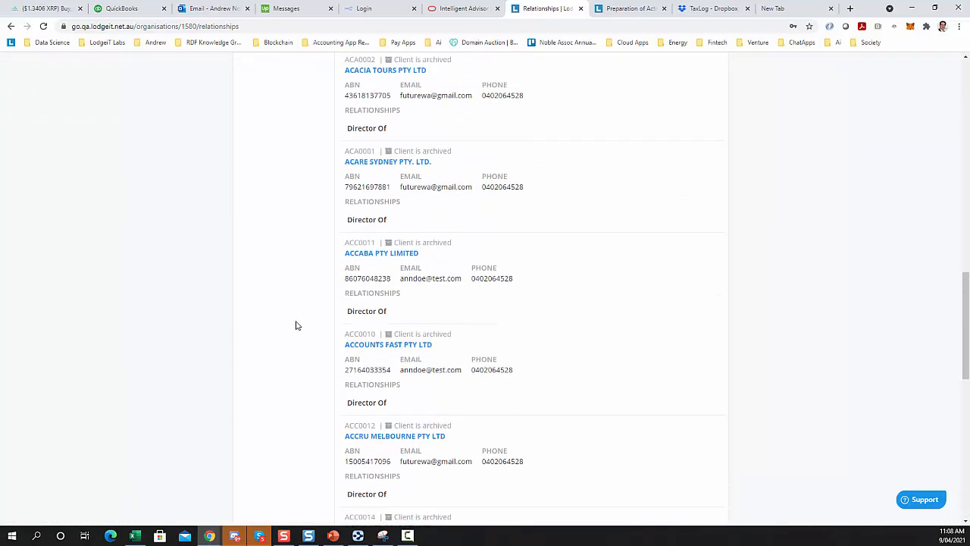
{"action": "scroll", "coordinate": [295, 328], "scroll_direction": "up", "scroll_amount": 7}
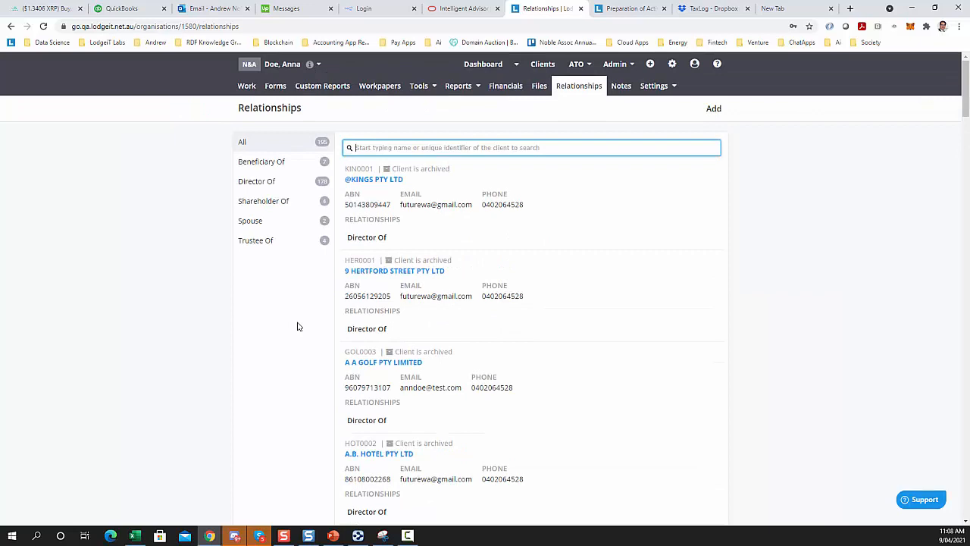
{"action": "scroll", "coordinate": [297, 327], "scroll_direction": "down", "scroll_amount": 15}
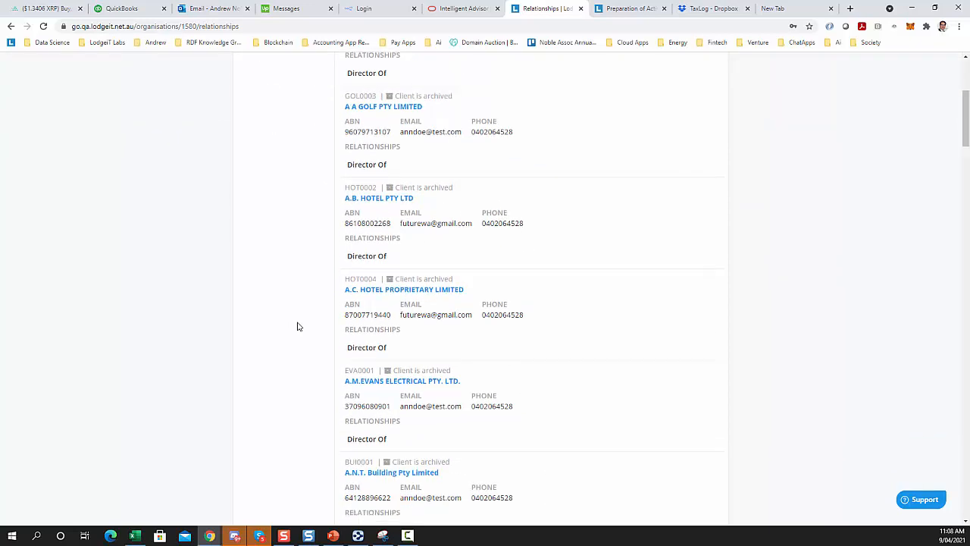
{"action": "scroll", "coordinate": [313, 327], "scroll_direction": "down", "scroll_amount": 3}
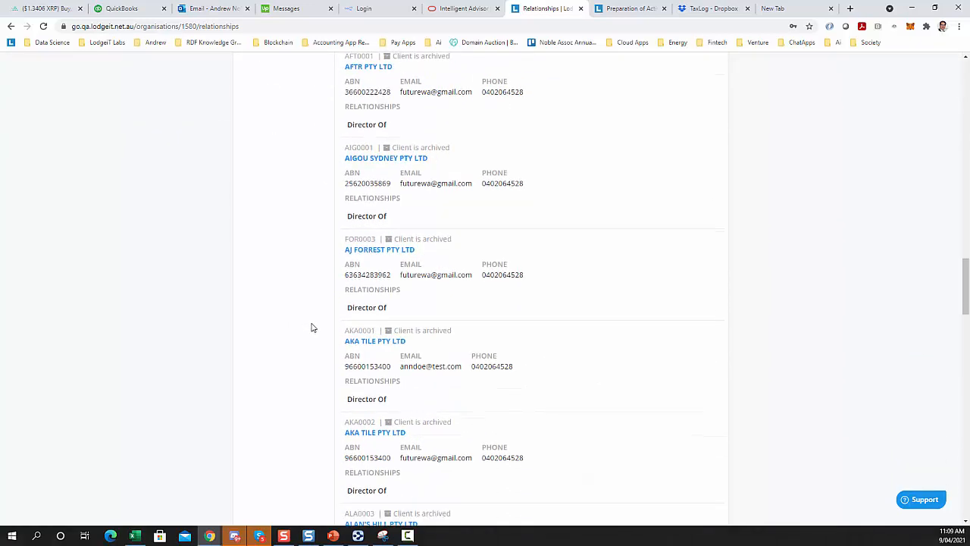
{"action": "scroll", "coordinate": [300, 304], "scroll_direction": "up", "scroll_amount": 20}
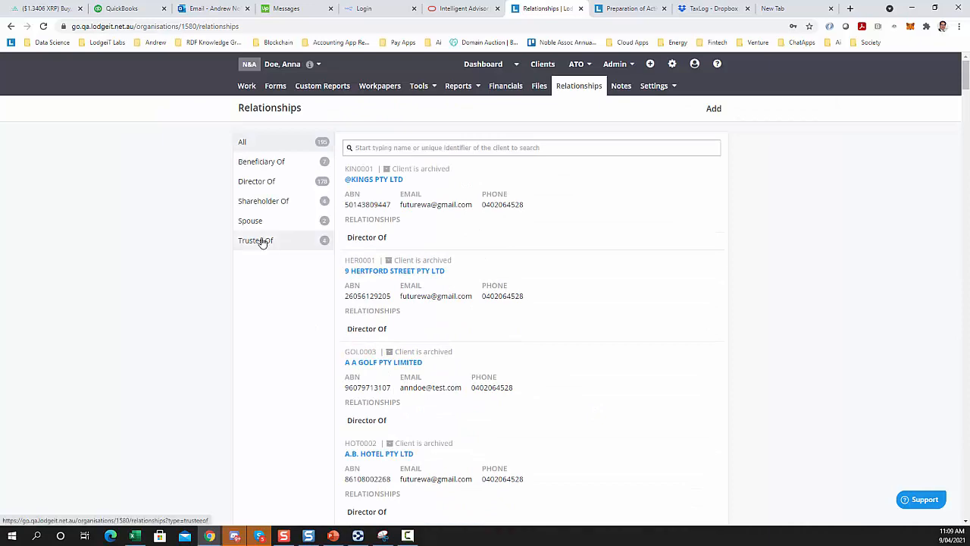
- Check the beneficiary's Trustee Of and Beneficiary Of relationships, and view the relationships of LodgeiT Test Trust
{"action": "left_click", "coordinate": [262, 243]}
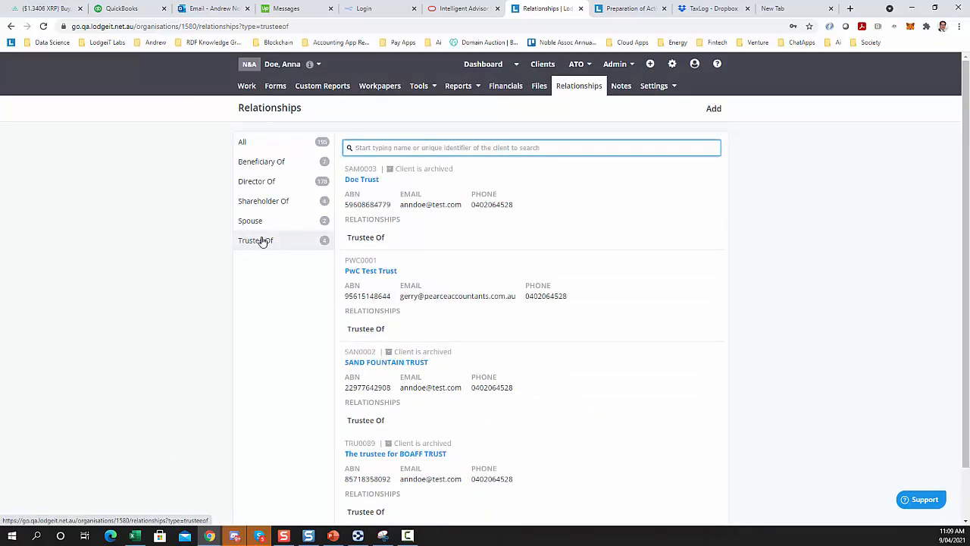
{"action": "left_click", "coordinate": [257, 161]}
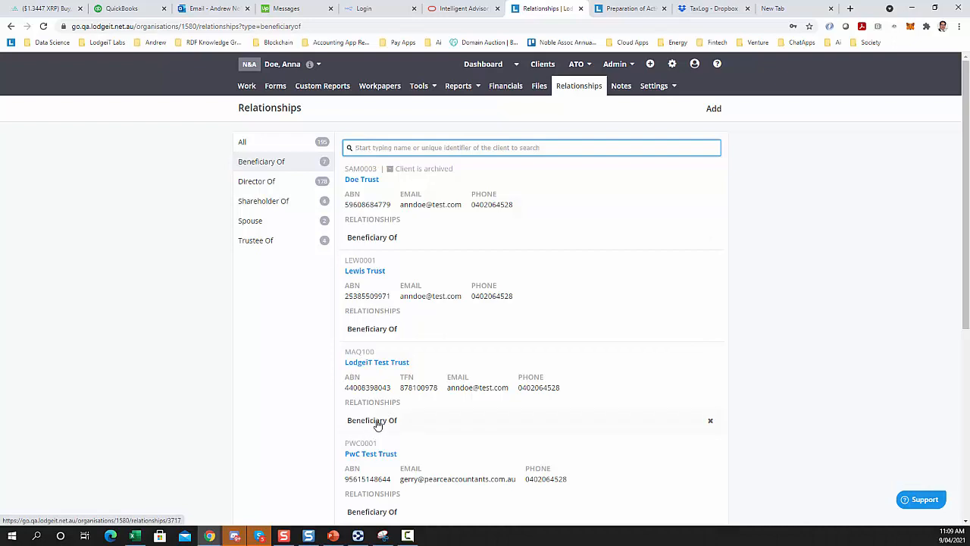
{"action": "left_click", "coordinate": [380, 363]}
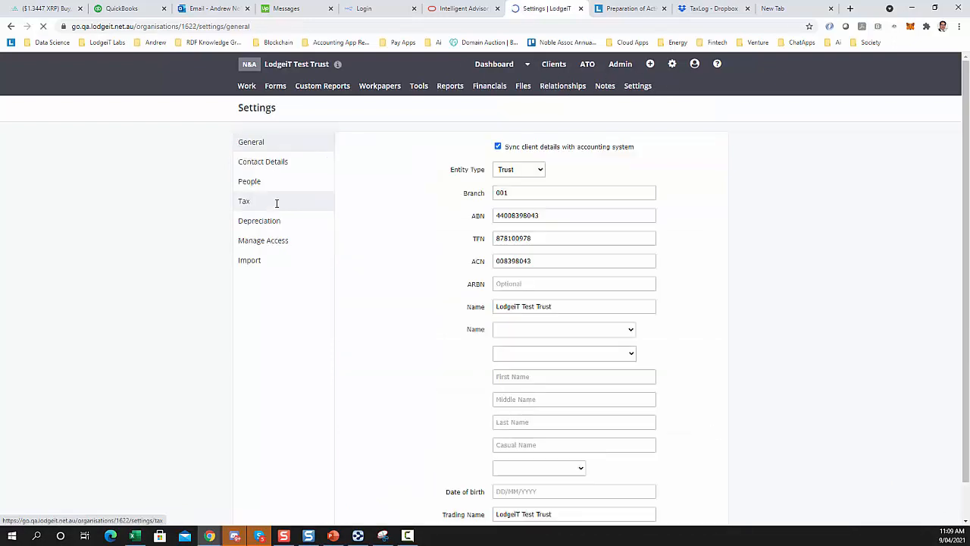
{"action": "left_click", "coordinate": [585, 84]}
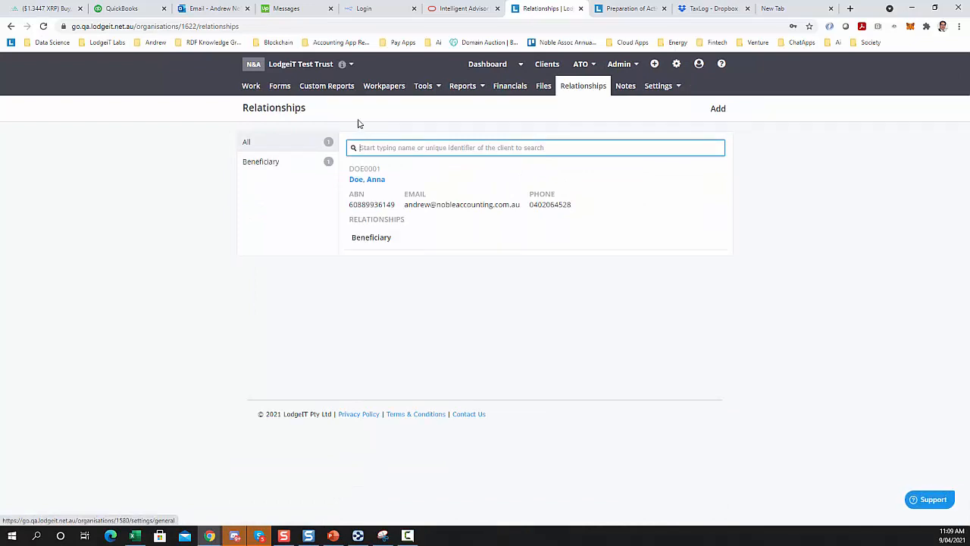
- Create a custom report for the trust from the Trust - SPFR (trading) template for financial year 2019/2020
{"action": "left_click", "coordinate": [336, 88]}
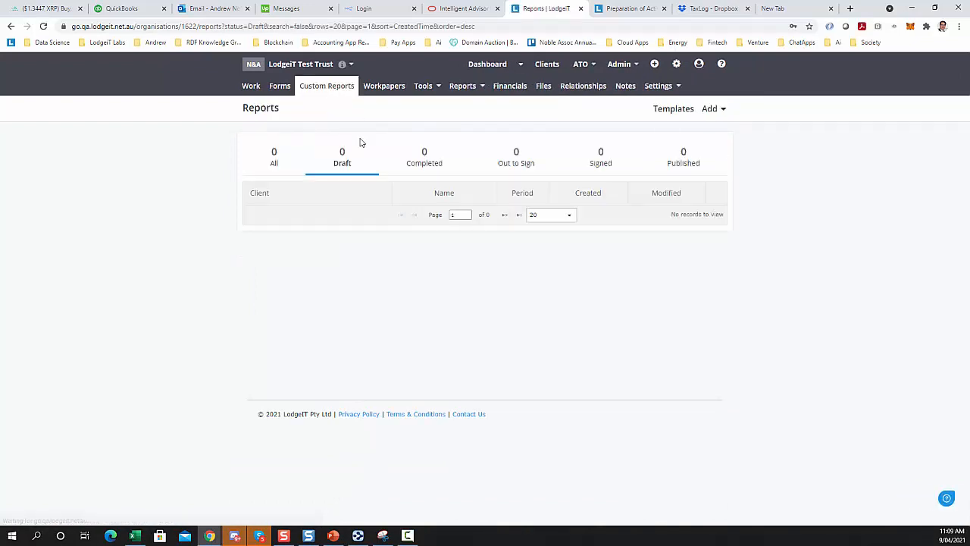
{"action": "left_click", "coordinate": [716, 113]}
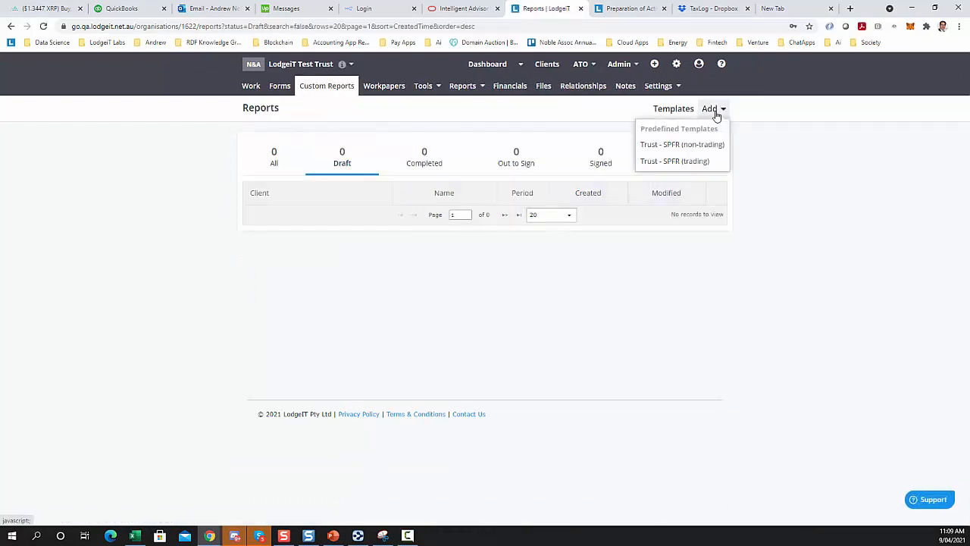
{"action": "left_click", "coordinate": [693, 169]}
{"action": "left_click", "coordinate": [469, 205]}
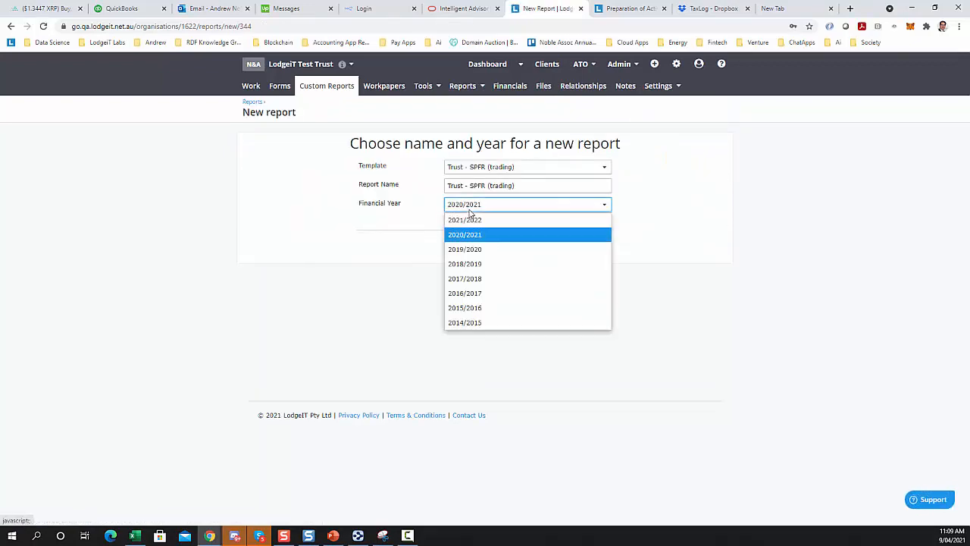
{"action": "left_click", "coordinate": [469, 252]}
{"action": "left_click", "coordinate": [569, 248]}
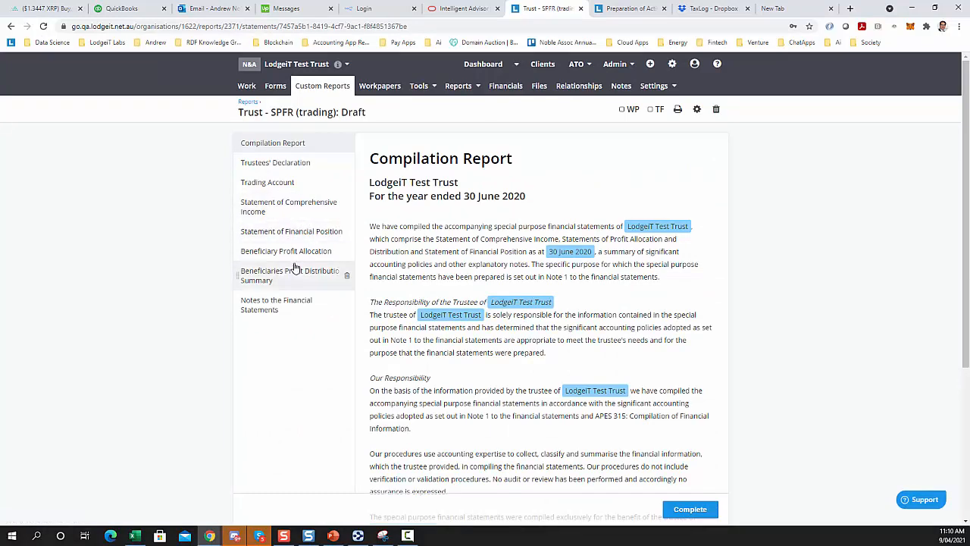
- In the Beneficiary Profit Allocation statement, allocate 100,000 for 2019 and 200,000 for 2020 to the beneficiary
{"action": "left_click", "coordinate": [299, 252]}
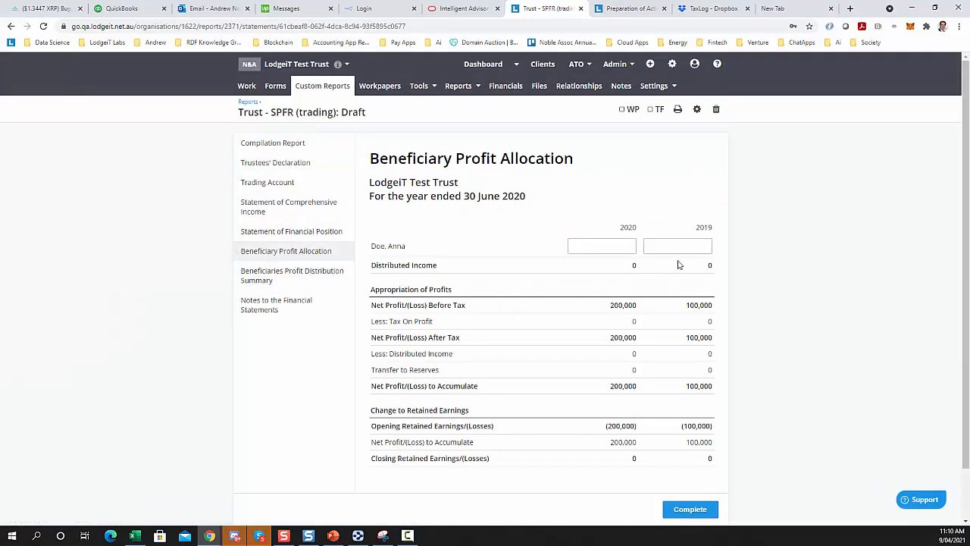
{"action": "left_click", "coordinate": [680, 247]}
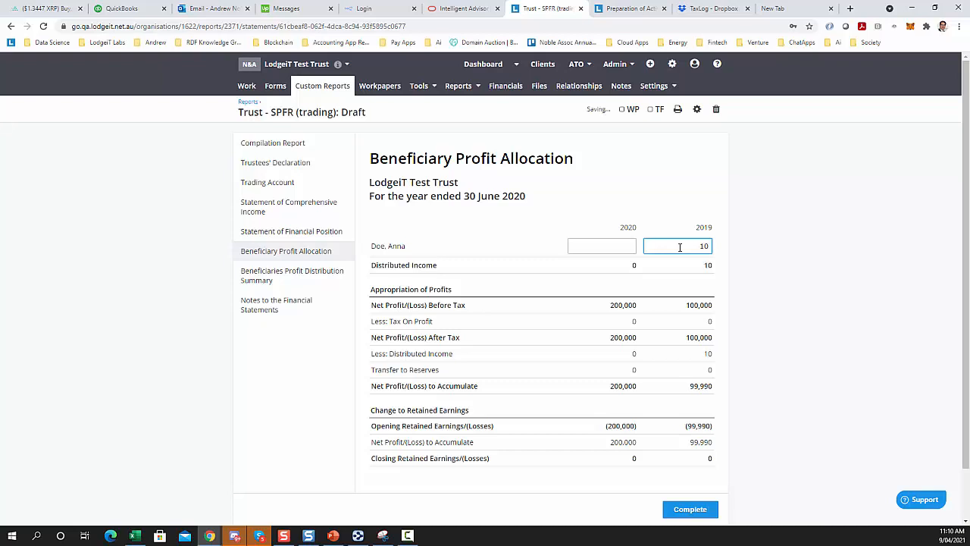
{"action": "type", "text": "100,000"}
{"action": "left_click", "coordinate": [625, 247]}
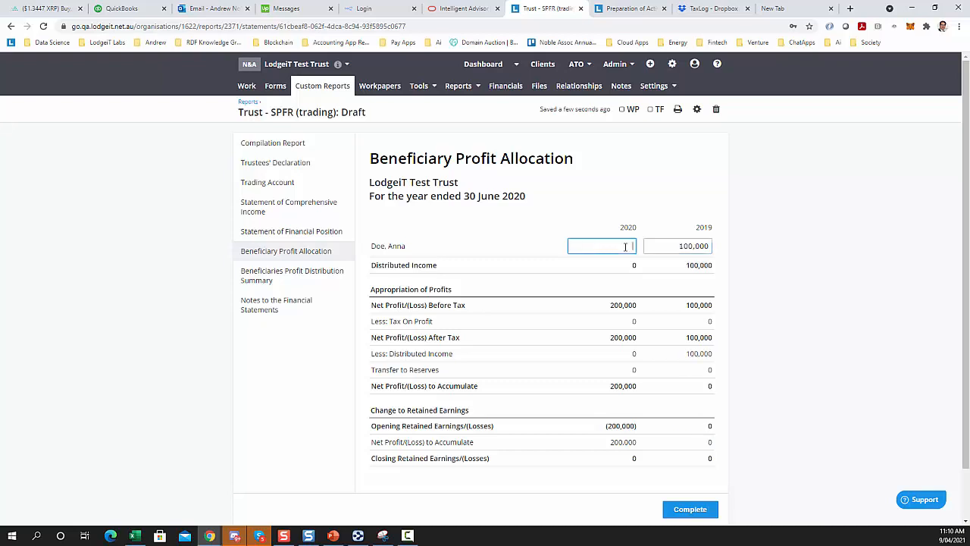
{"action": "type", "text": "2,000"}
{"action": "left_click", "coordinate": [758, 264]}
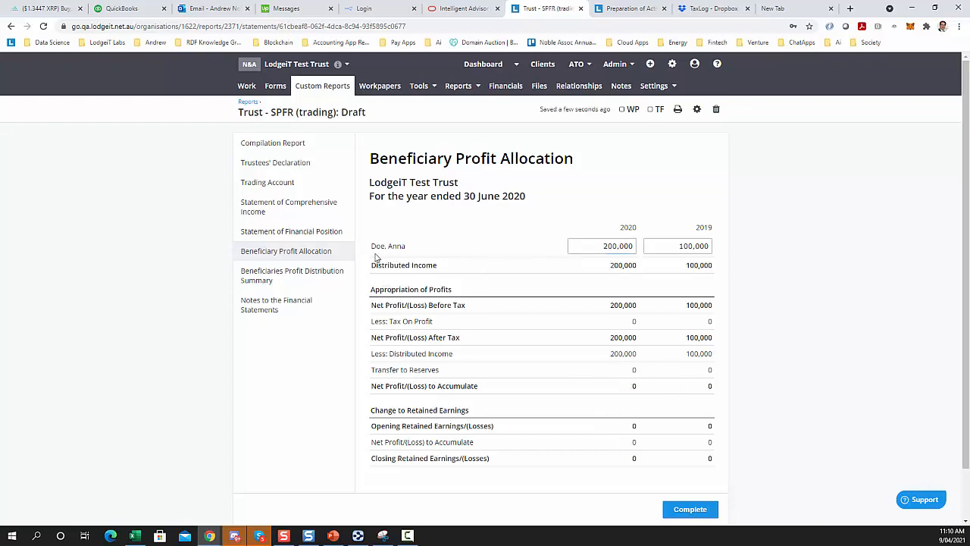
- Open the Beneficiaries Profit Distribution Summary and check it against the share of profit, drawings and capital introduced breakdown in the Excel workbook
{"action": "left_click", "coordinate": [301, 274]}
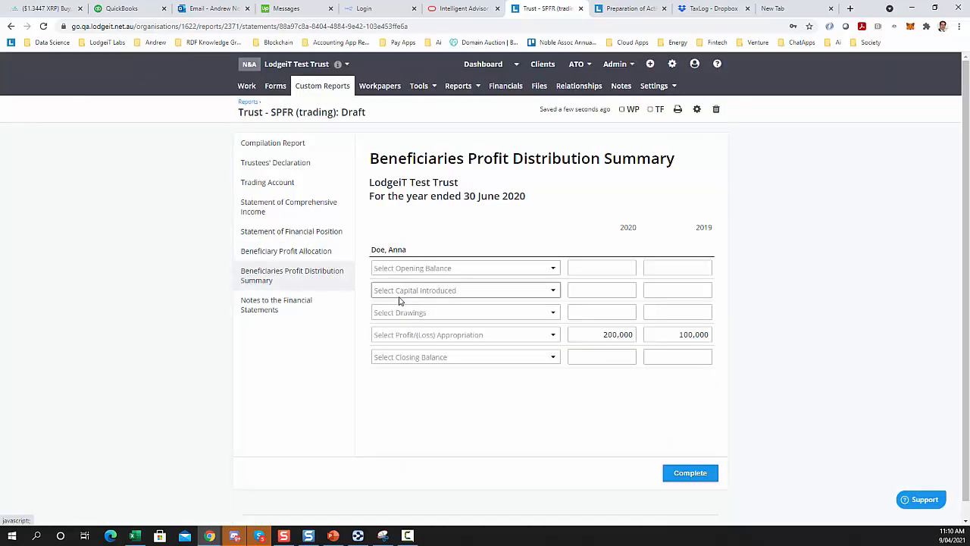
{"action": "left_click", "coordinate": [138, 538]}
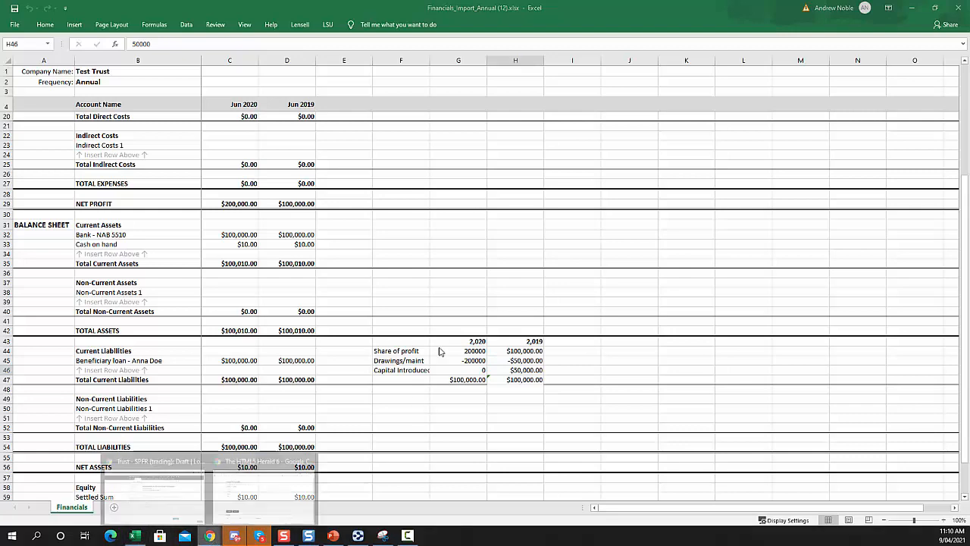
{"action": "left_click", "coordinate": [156, 488]}
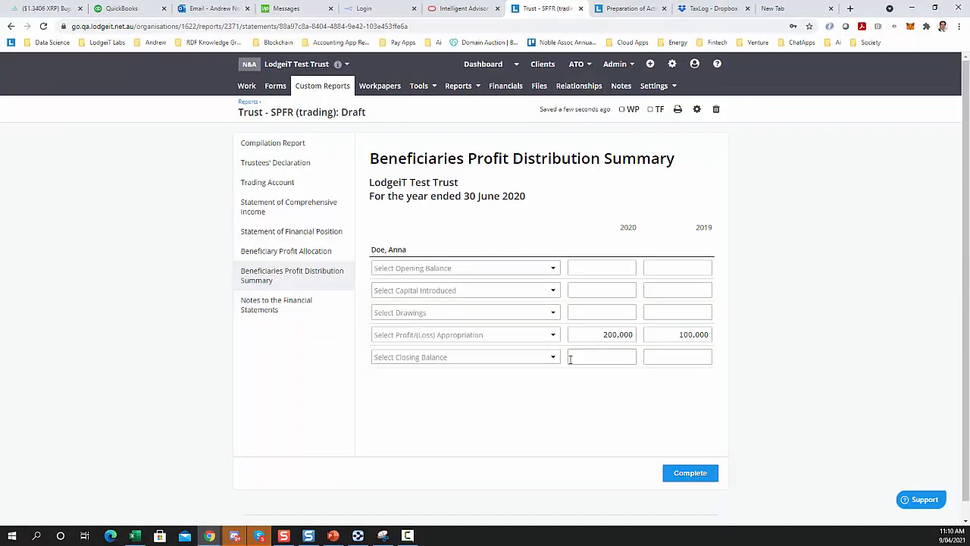
- Assign the beneficiary's loan account as the closing balance and check that loan's 2020 and 2019 figures in the Excel workbook
{"action": "left_click", "coordinate": [467, 357]}
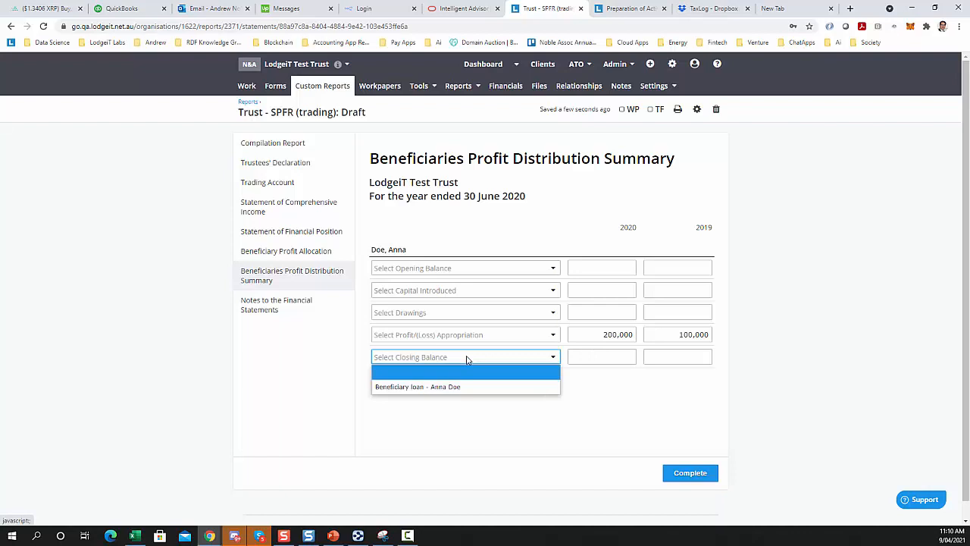
{"action": "left_click", "coordinate": [458, 386]}
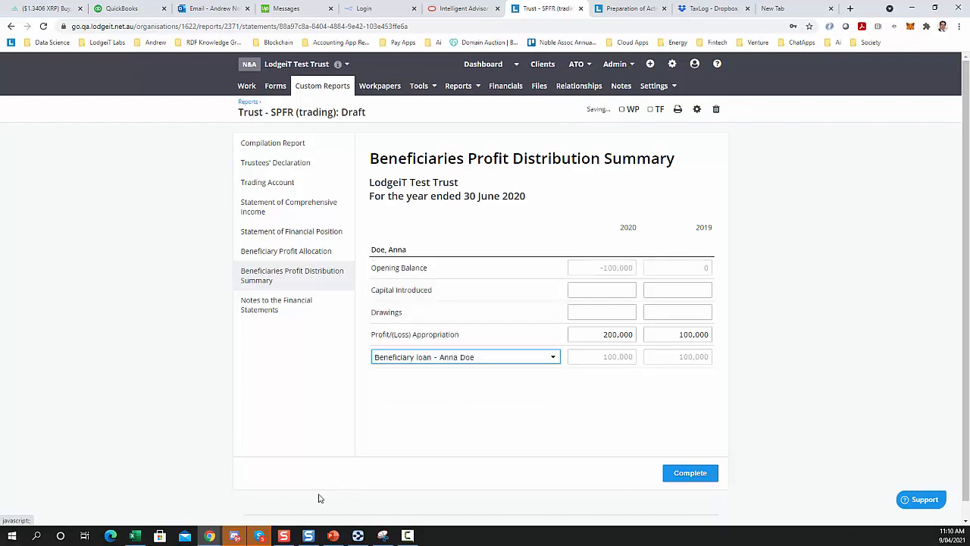
{"action": "left_click", "coordinate": [134, 535]}
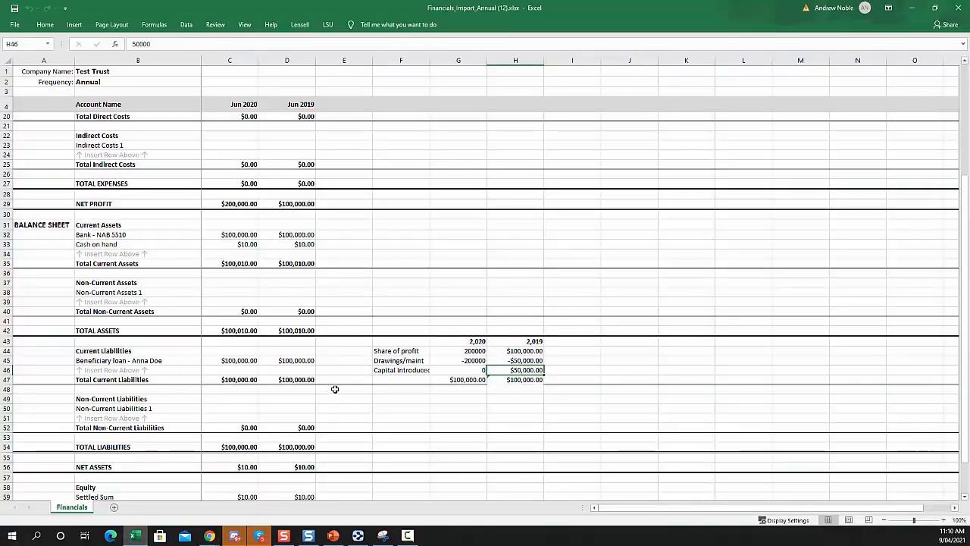
{"action": "left_click", "coordinate": [369, 396]}
{"action": "left_click", "coordinate": [138, 358]}
{"action": "left_click_drag", "start_coordinate": [271, 360], "coordinate": [307, 360]}
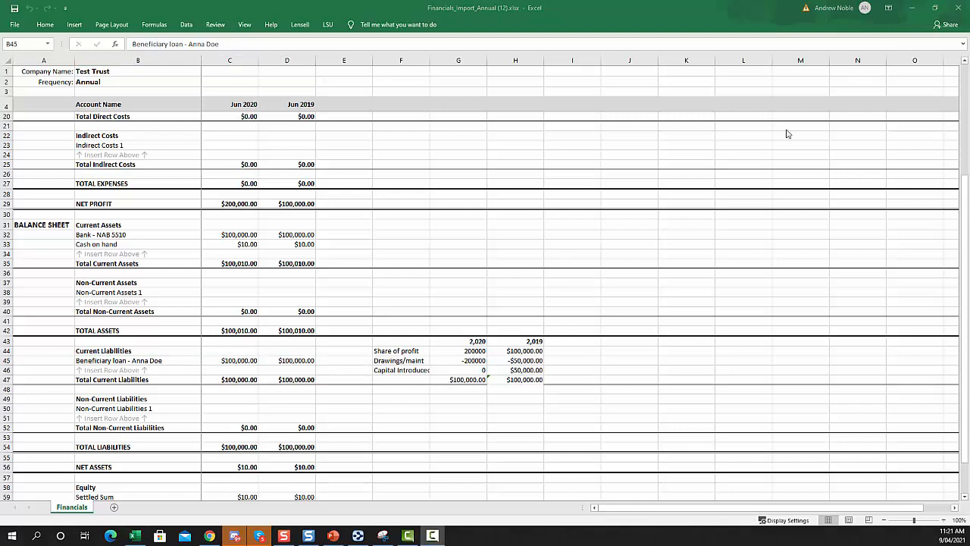
- Back in LodgeiT, enter the beneficiary's 2019 drawings as -50,000 and 2019 capital introduced as 50,000
{"action": "key", "text": "alt+Tab"}
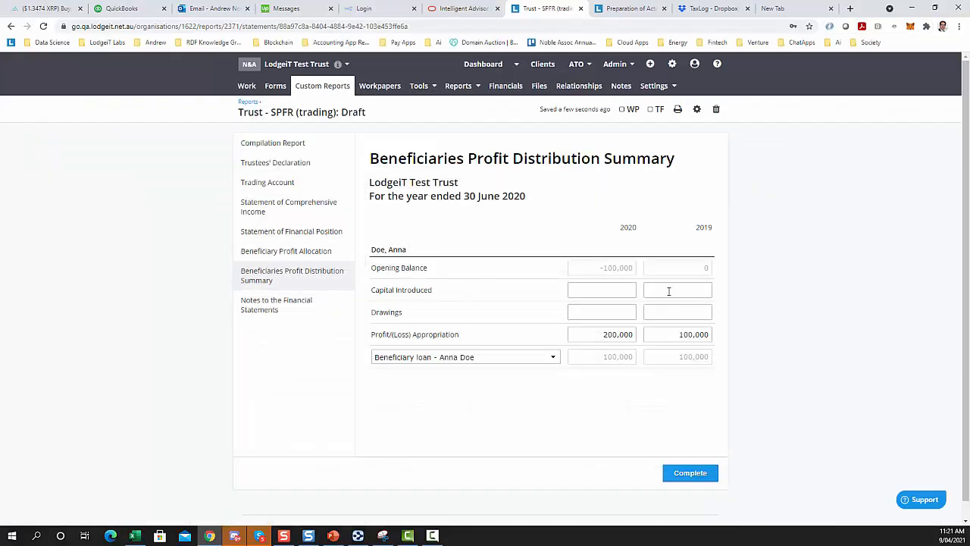
{"action": "left_click", "coordinate": [669, 291]}
{"action": "left_click", "coordinate": [671, 310]}
{"action": "type", "text": "-50,000"}
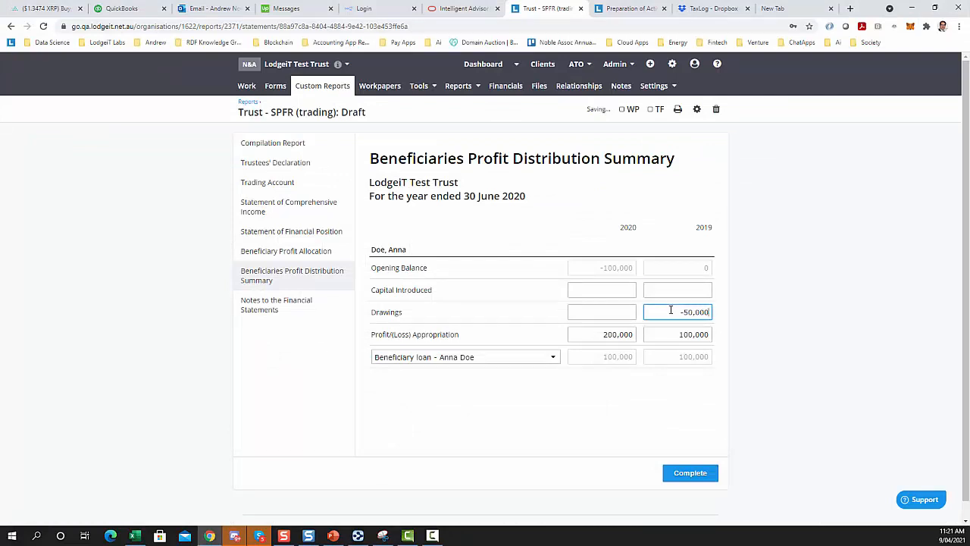
{"action": "left_click", "coordinate": [676, 290]}
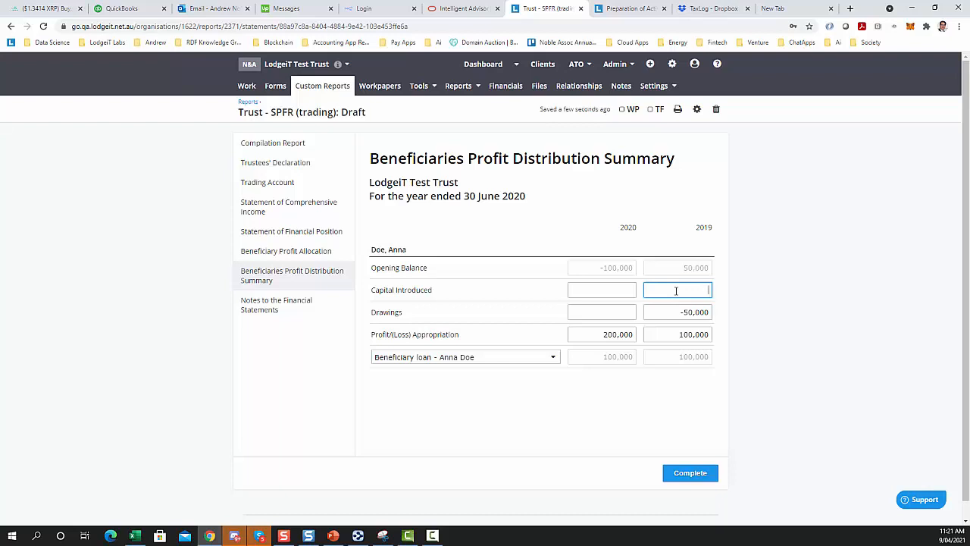
{"action": "type", "text": "50,000"}
{"action": "left_click", "coordinate": [763, 291]}
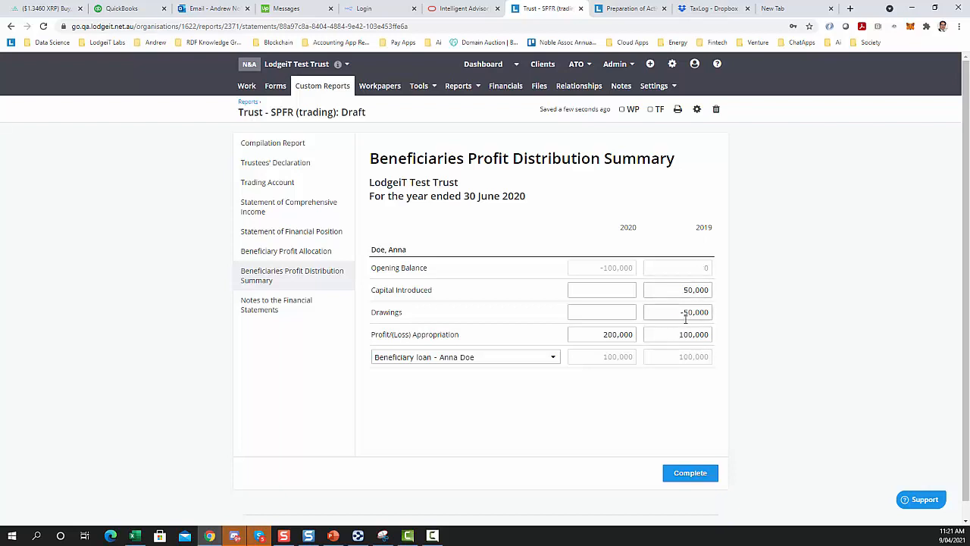
- Try -25,000 as the beneficiary's 2019 drawings to test the effect on the opening balance
{"action": "left_click_drag", "start_coordinate": [675, 315], "coordinate": [733, 315]}
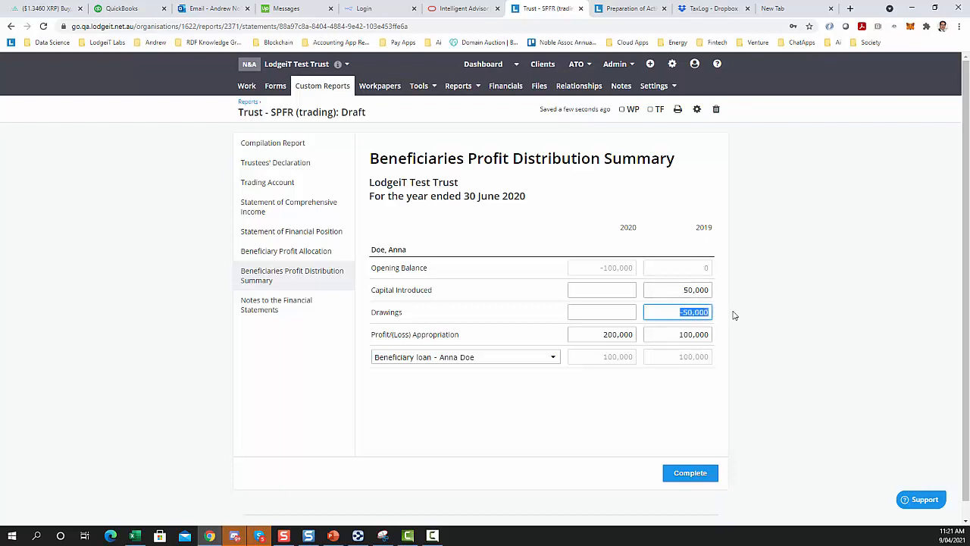
{"action": "type", "text": "2,500"}
{"action": "key", "text": "shift+Home"}
{"action": "type", "text": "-2,500"}
{"action": "left_click", "coordinate": [733, 316]}
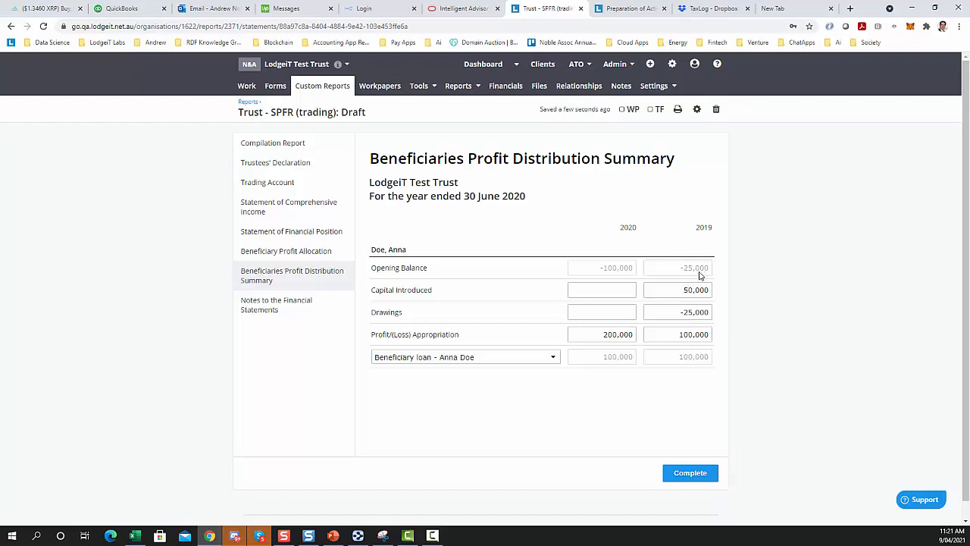
- Restore the beneficiary's 2019 drawings to -50,000
{"action": "left_click", "coordinate": [692, 318]}
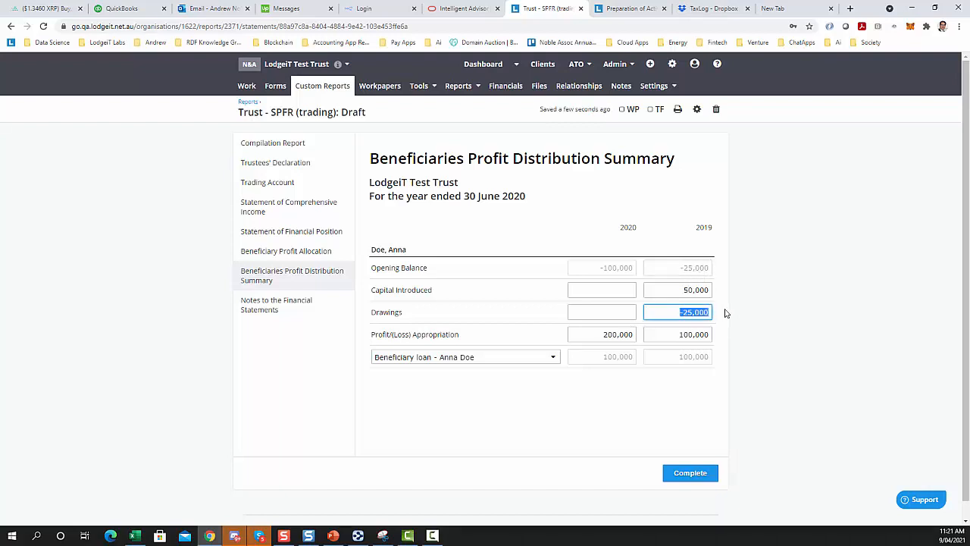
{"action": "type", "text": "50"}
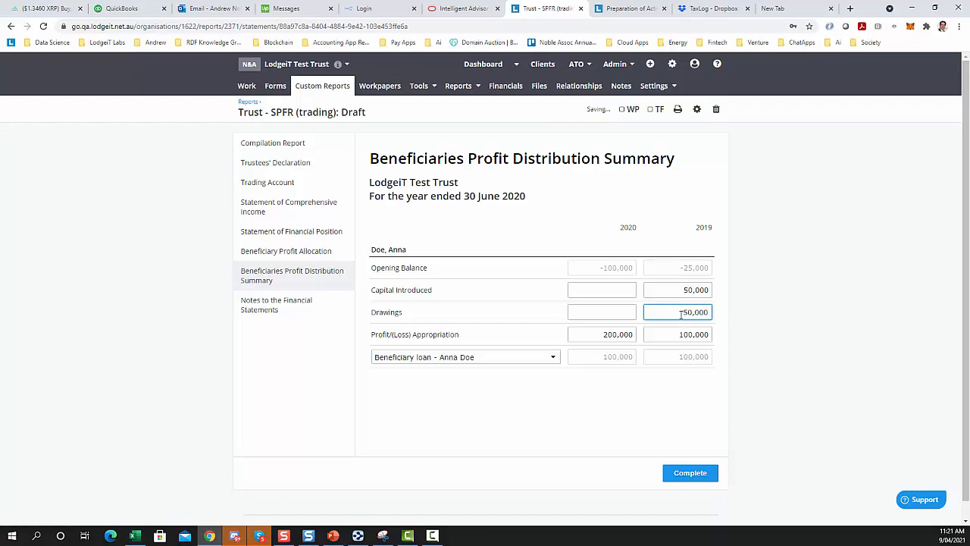
{"action": "type", "text": "-"}
{"action": "left_click", "coordinate": [758, 318]}
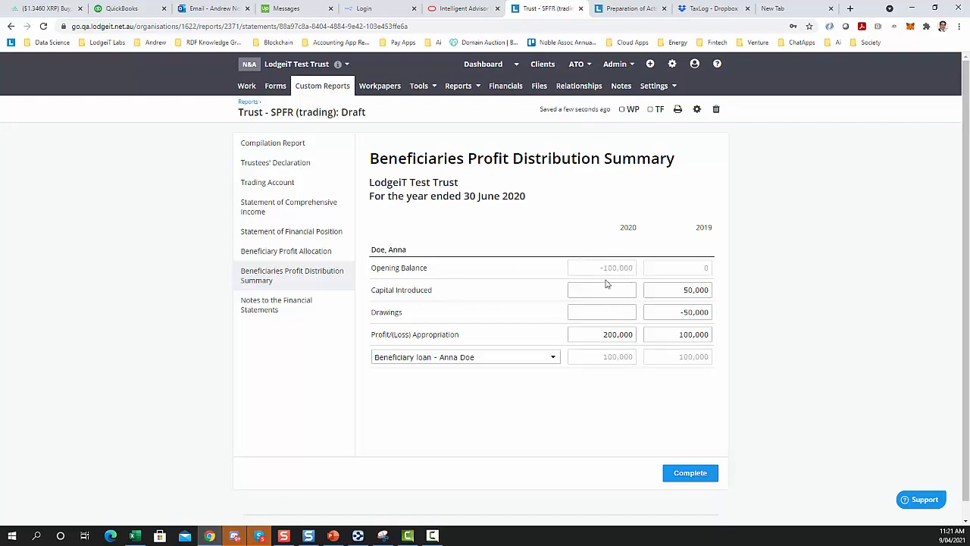
- Enter the beneficiary's 2020 drawings as -200,000 in the distribution summary
{"action": "left_click", "coordinate": [611, 311]}
{"action": "type", "text": "2"}
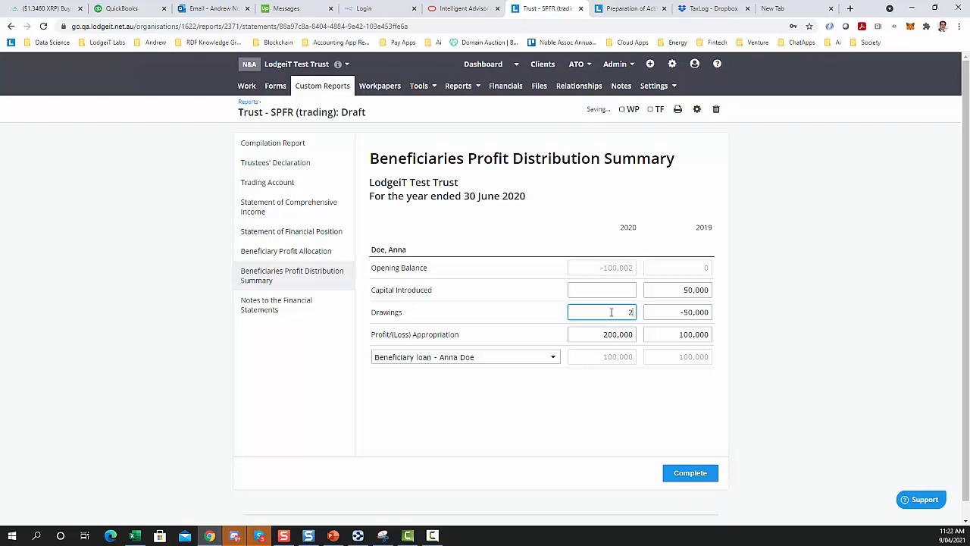
{"action": "key", "text": "BackSpace"}
{"action": "type", "text": "-200,000"}
{"action": "left_click", "coordinate": [748, 292]}
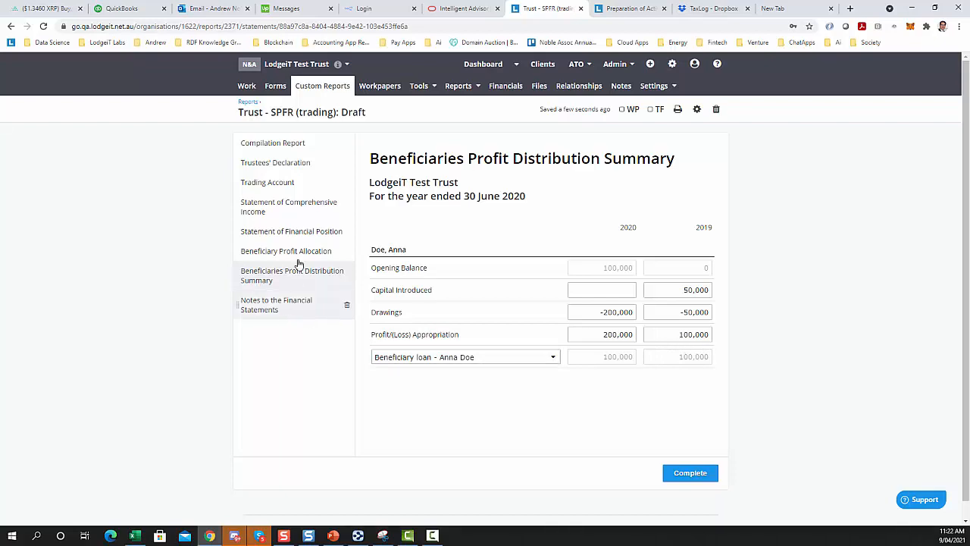
- Check the beneficiaries' liability in the Statement of Financial Position against the closing balances in the Beneficiaries Profit Distribution Summary
{"action": "left_click", "coordinate": [295, 234]}
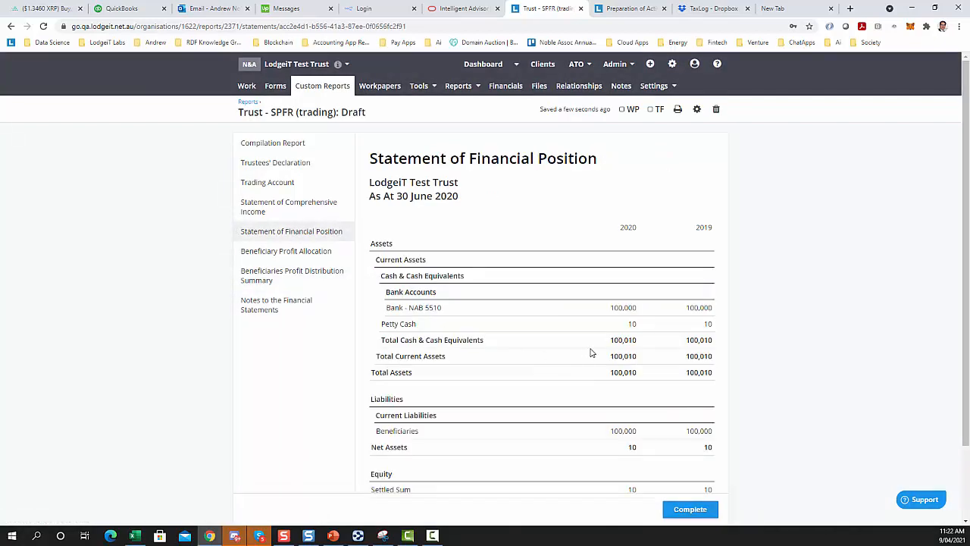
{"action": "scroll", "coordinate": [555, 370], "scroll_direction": "down", "scroll_amount": 2}
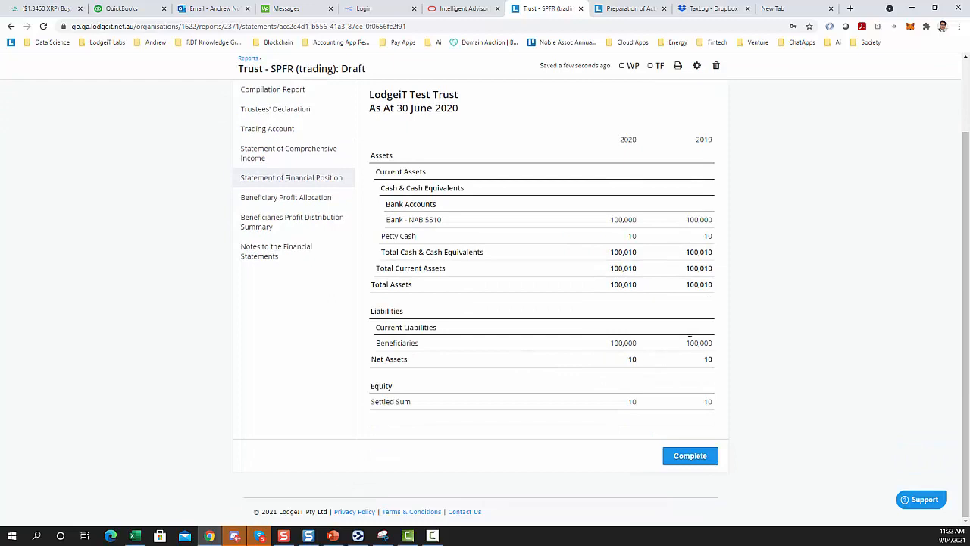
{"action": "left_click", "coordinate": [334, 222]}
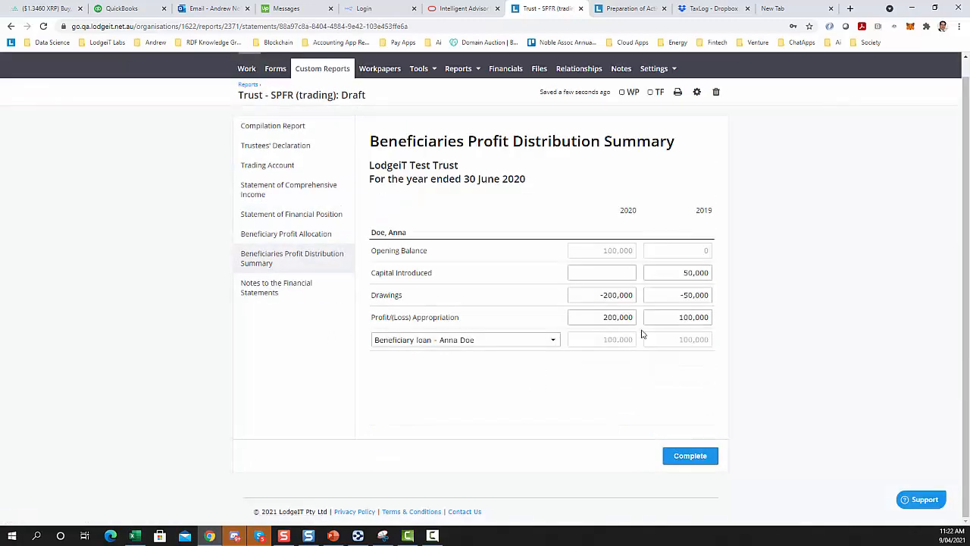